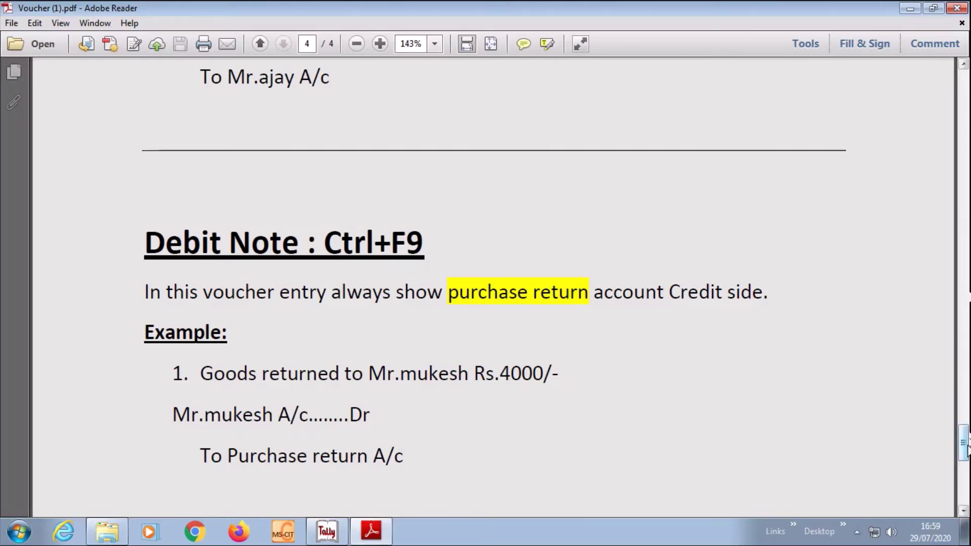
# - Review the voucher types and shortcut notes in the Voucher (1).pdf document
pyautogui.moveTo(965, 445); pyautogui.dragTo(966, 87)
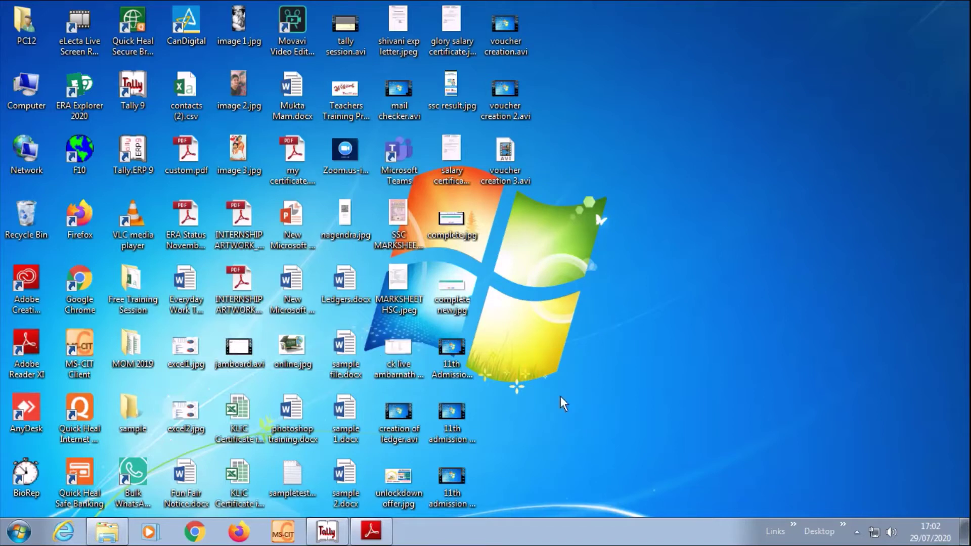
pyautogui.click(373, 532)
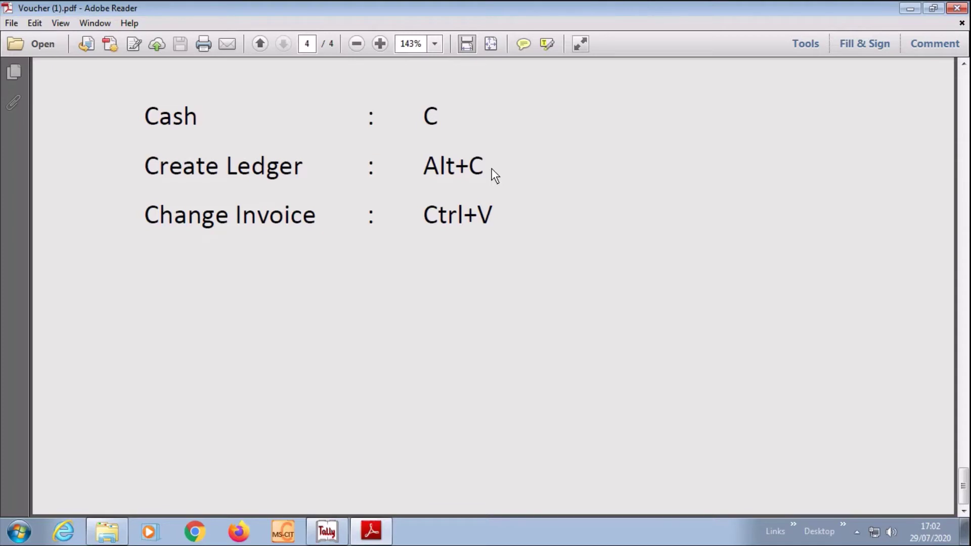
pyautogui.click(909, 9)
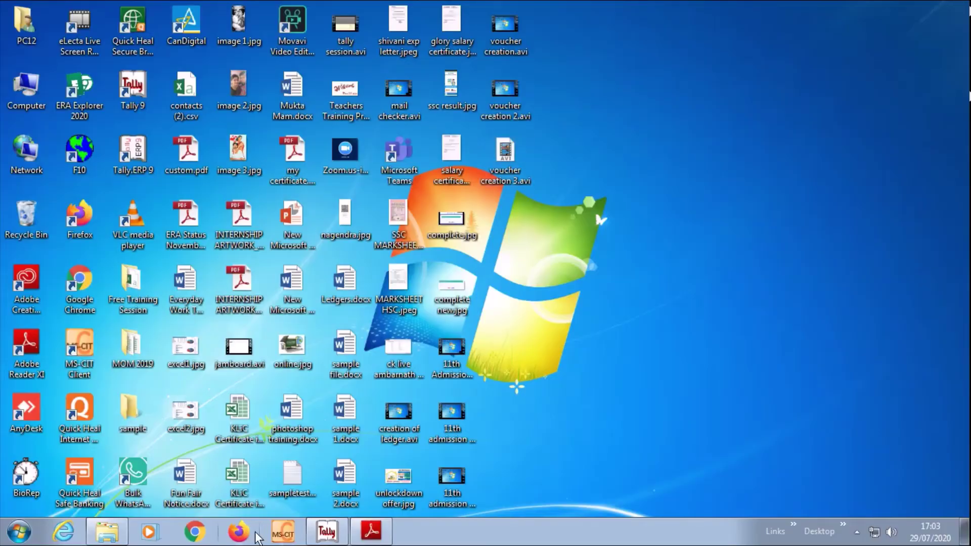
# - Switch to Tally 9 and open a payment voucher for Pc Point P Ltd in Accounting Vouchers
pyautogui.click(330, 531)
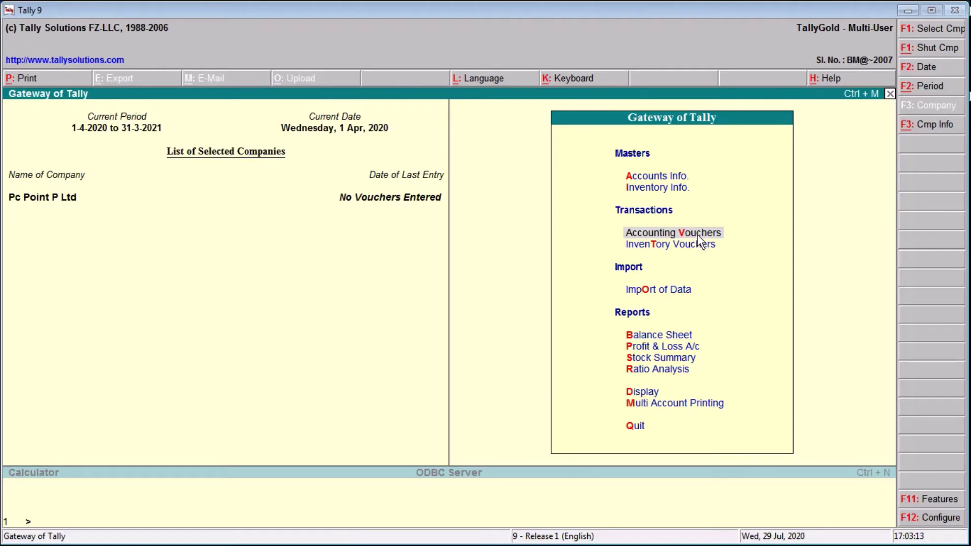
pyautogui.click(680, 230)
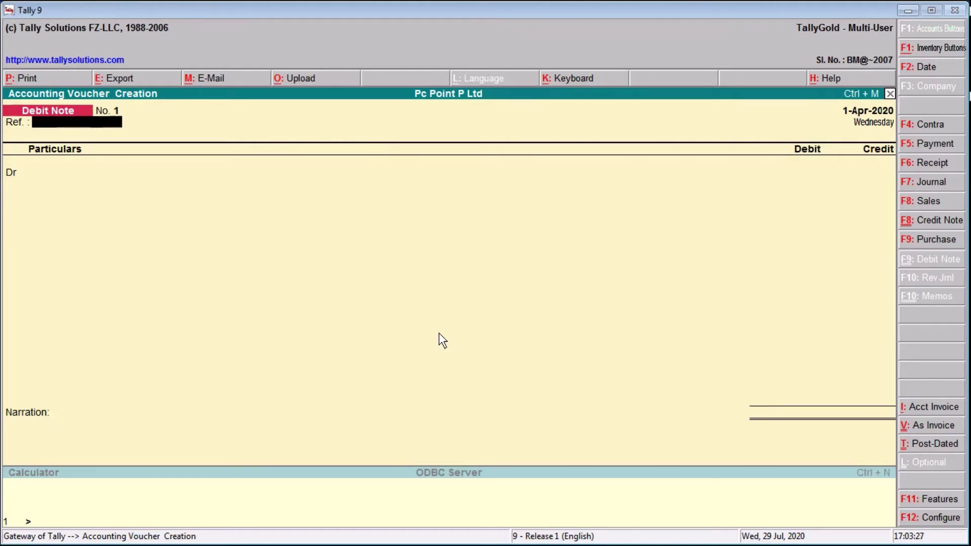
pyautogui.press('F5')
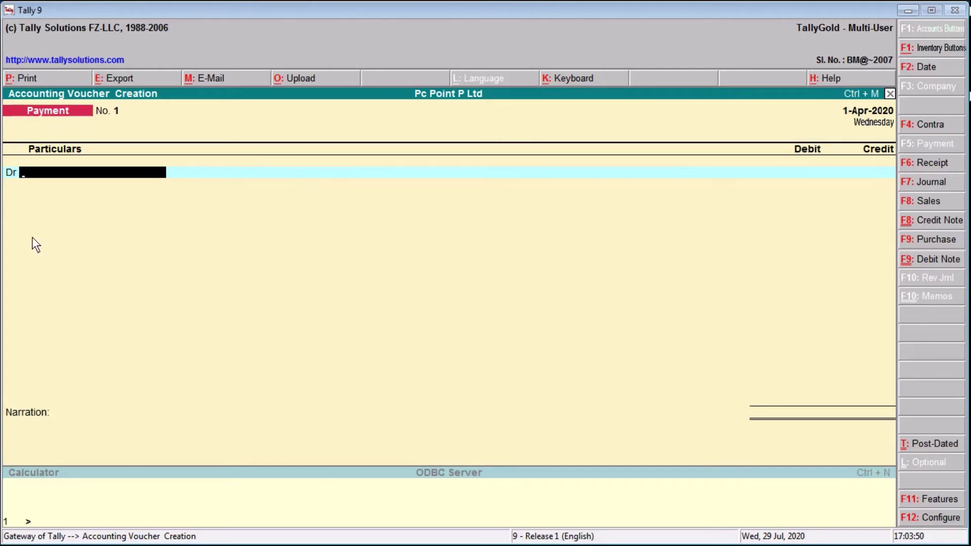
# - Set the payment voucher's date to 10-4-2020
pyautogui.press('F2')
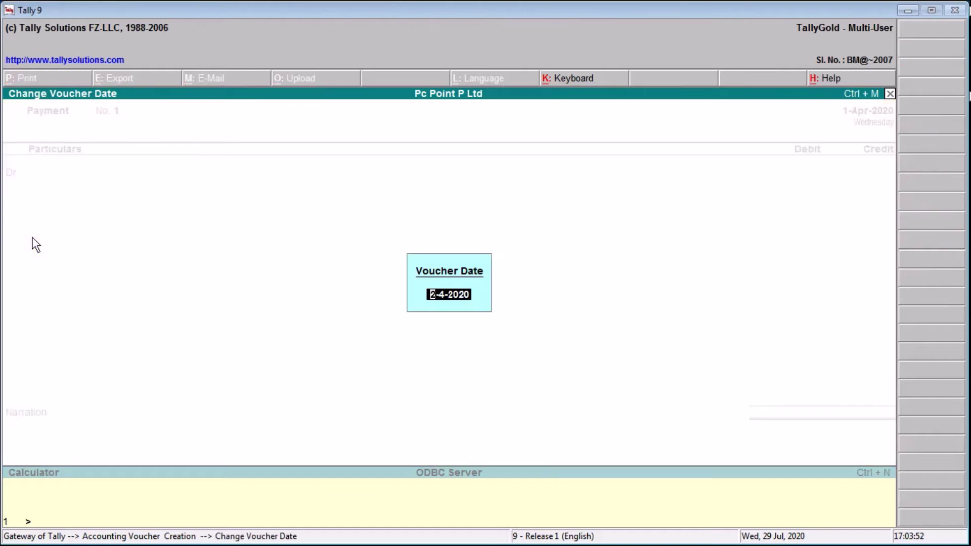
pyautogui.write('10-4-2020')
pyautogui.press('Return')
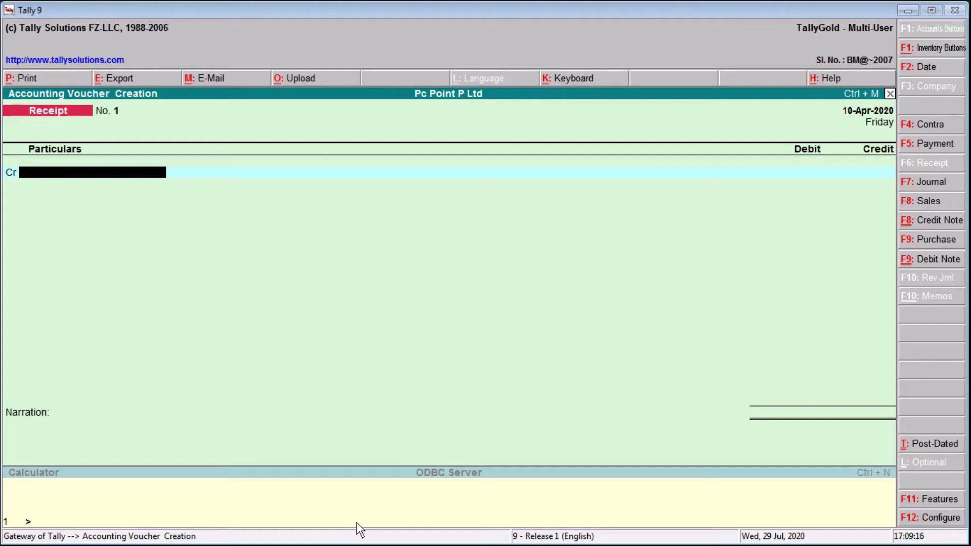
# - Change to a contra voucher and set its date to 29-07-2020
pyautogui.press('F4')
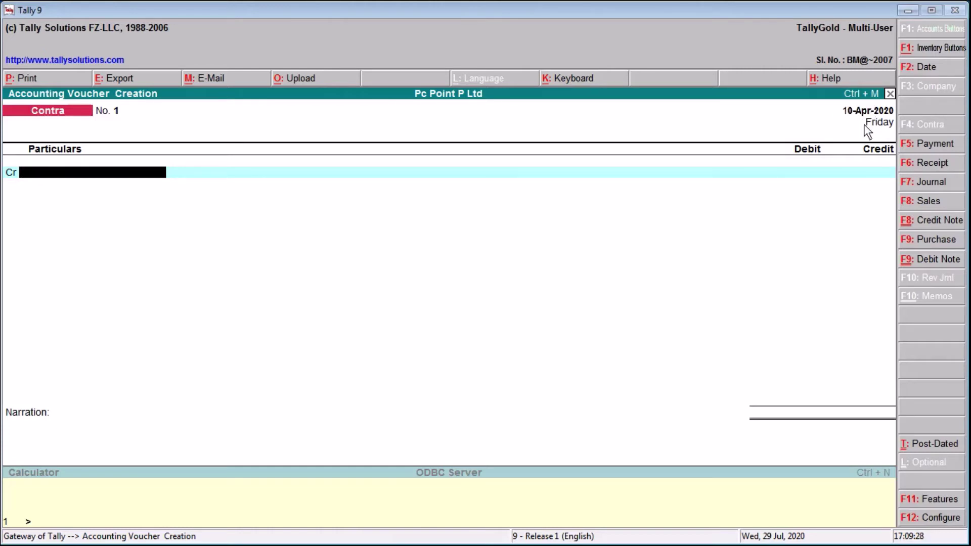
pyautogui.press('F2')
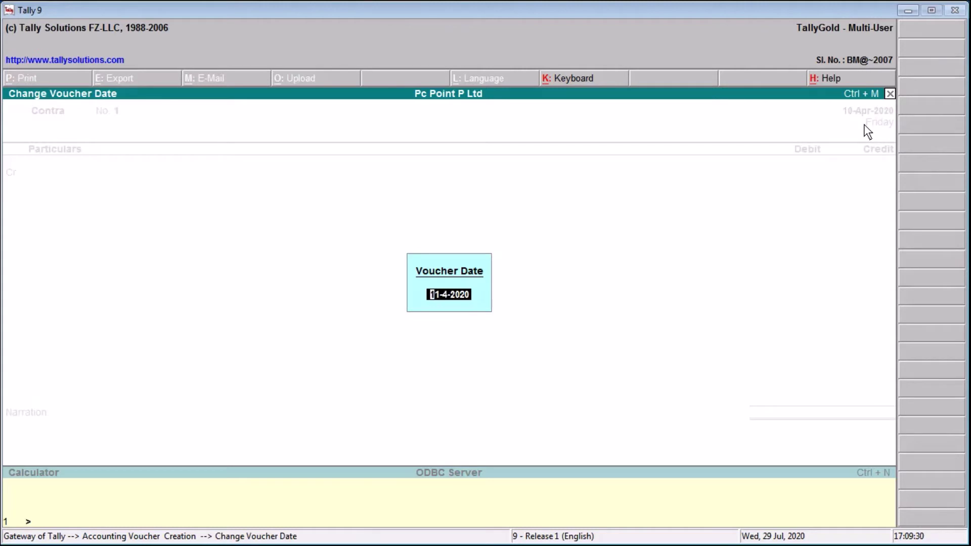
pyautogui.write('29-07-2020')
pyautogui.press('Return')
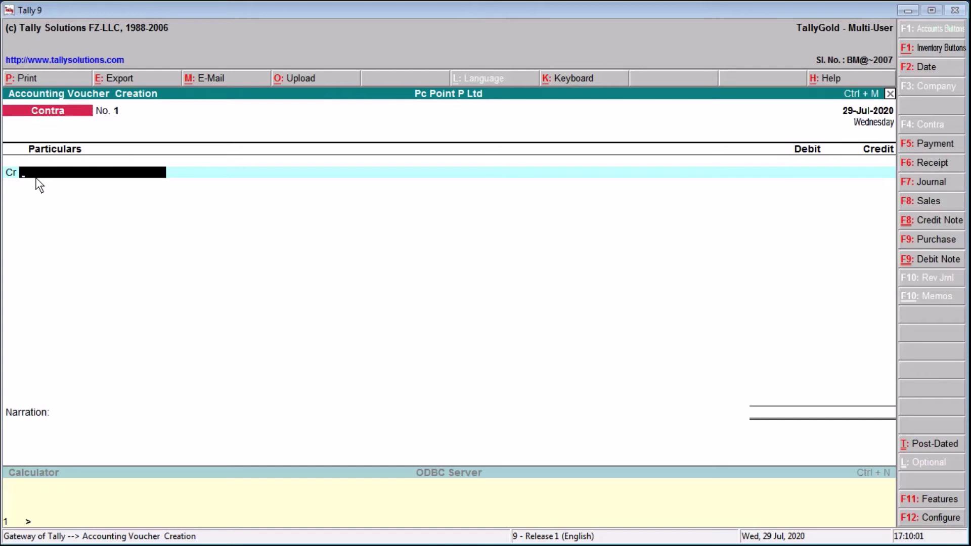
pyautogui.hotkey('alt', 'c')
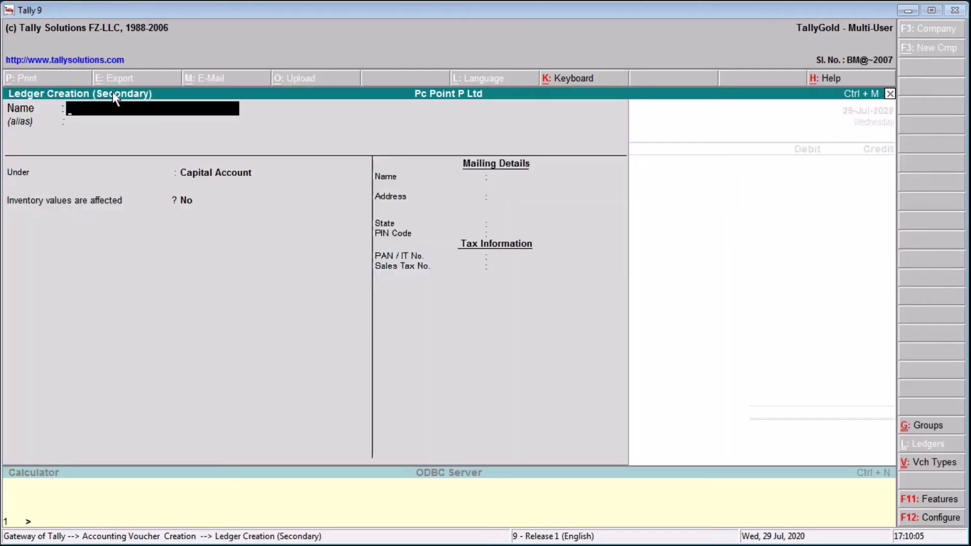
pyautogui.press('Escape')
pyautogui.press('y')
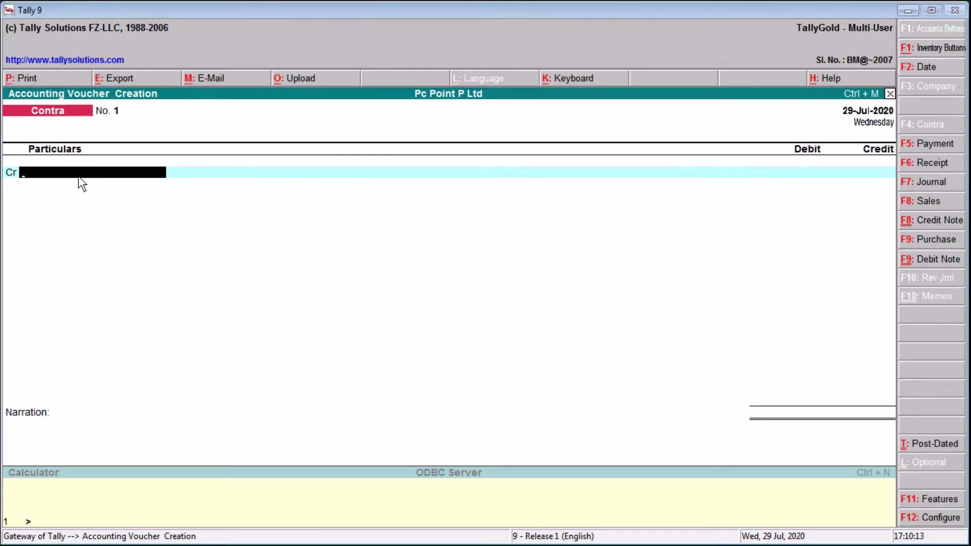
# - Create a ledger named Bank A/c under the Bank Accounts group for the contra voucher's credit entry
pyautogui.hotkey('alt', 'c')
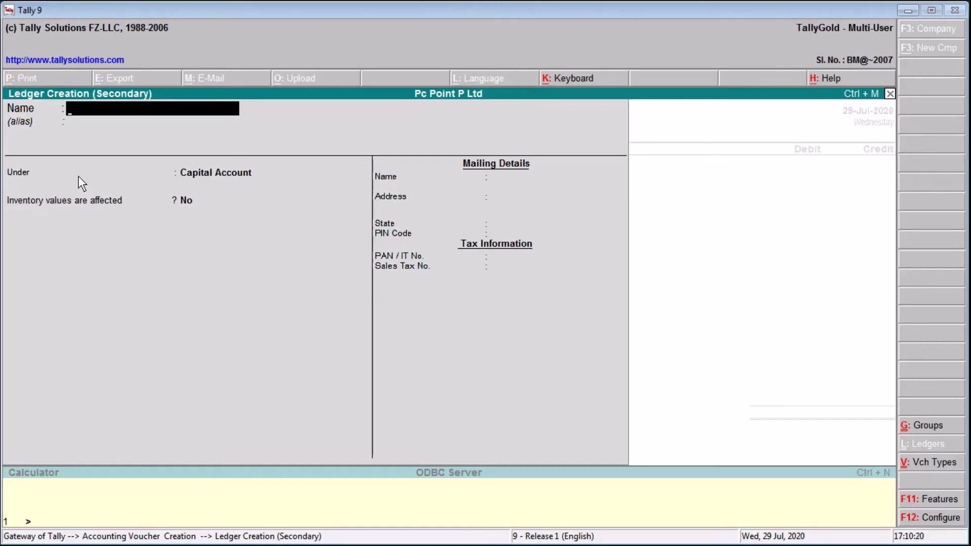
pyautogui.write('Bank a')
pyautogui.press('Return')
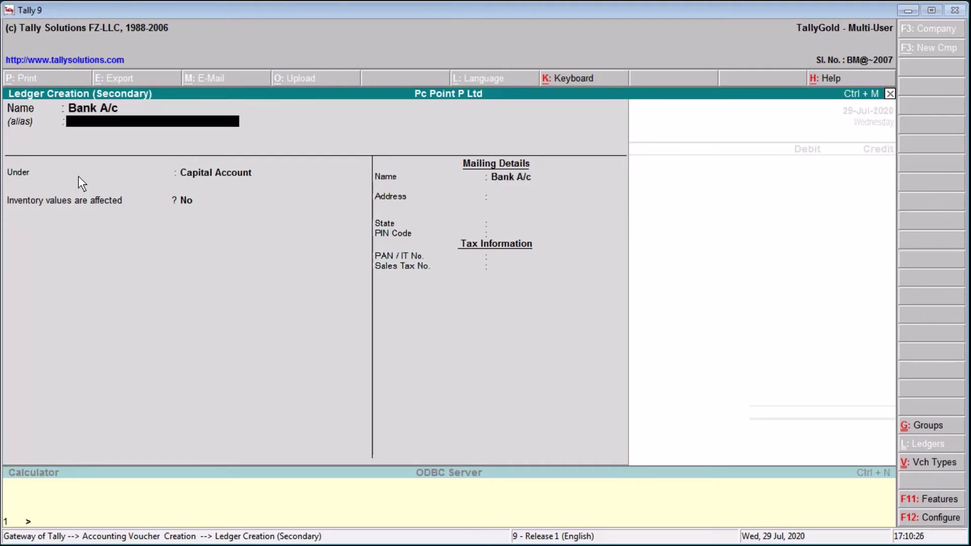
pyautogui.press('Return')
pyautogui.write('Bank')
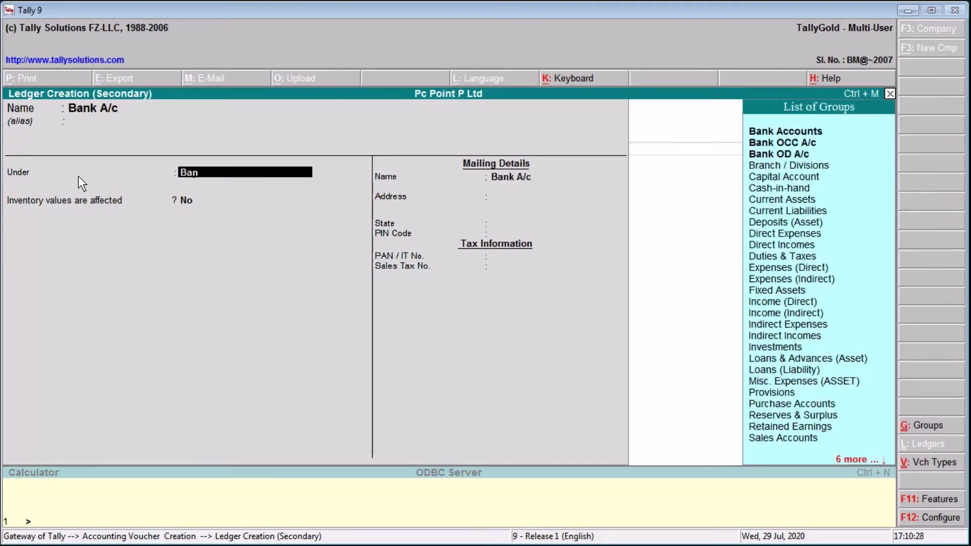
pyautogui.press('Return')
pyautogui.press('Return')
pyautogui.press('Return')
pyautogui.press('Return')
pyautogui.press('Return')
pyautogui.press('Return')
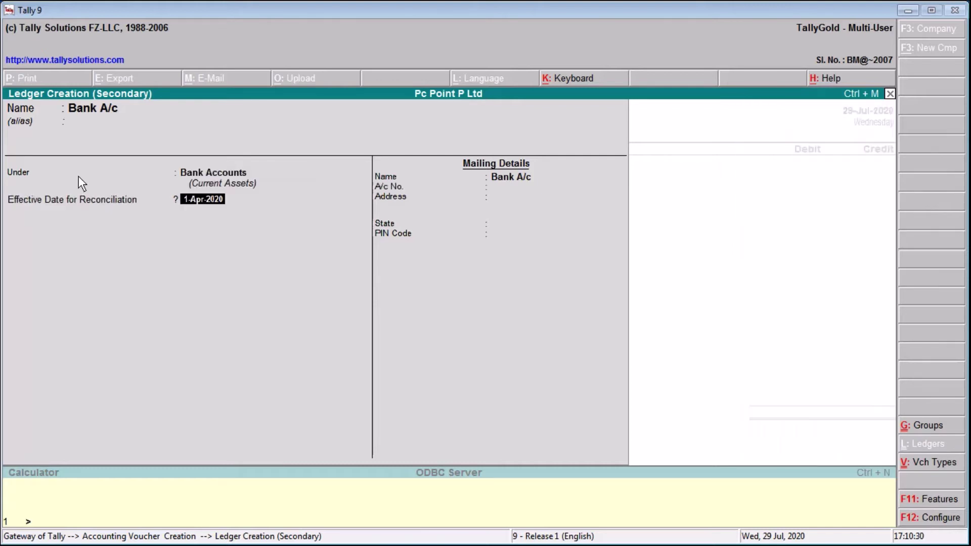
pyautogui.press('Return')
pyautogui.press('Return')
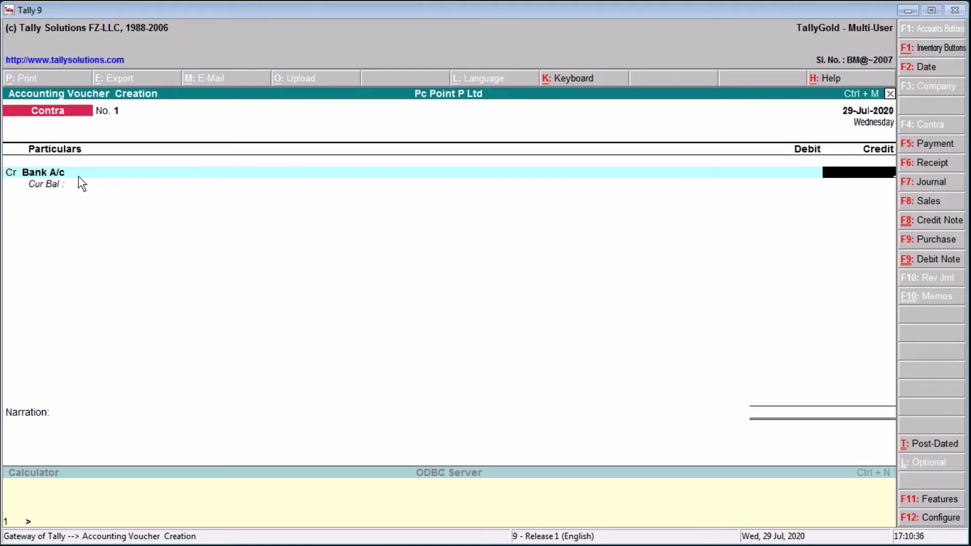
# - Credit Bank A/c with 5,000, debit Cash with the same amount, and accept the contra voucher without a narration
pyautogui.write('5000')
pyautogui.press('Return')
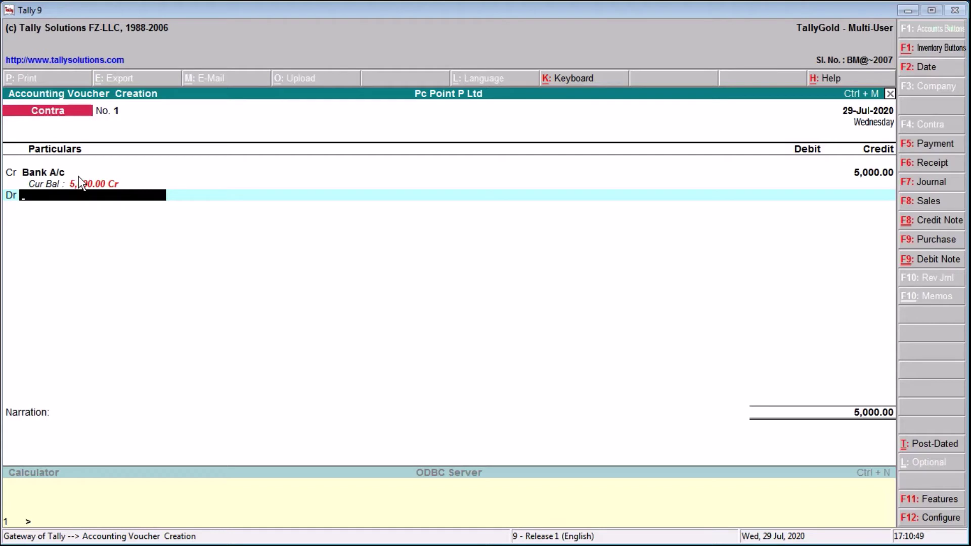
pyautogui.write('C')
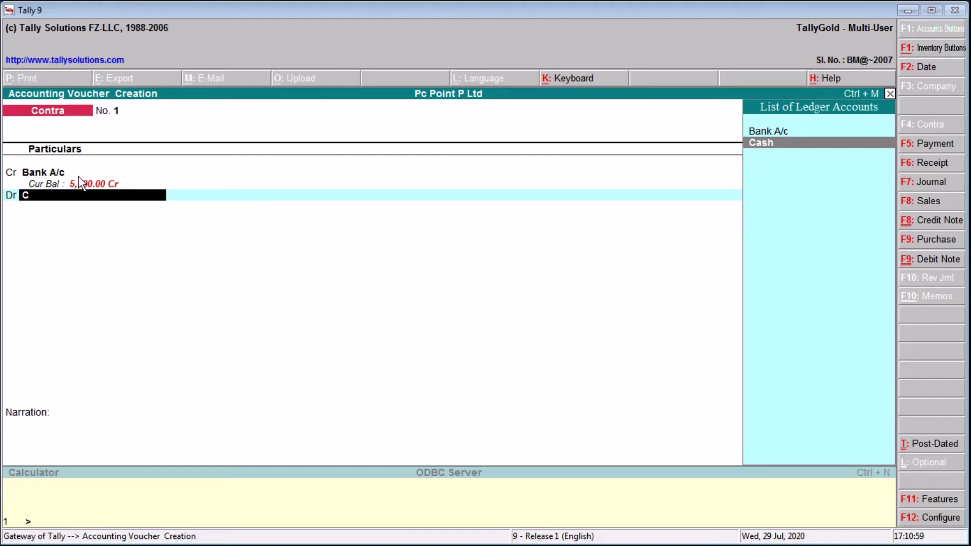
pyautogui.press('Return')
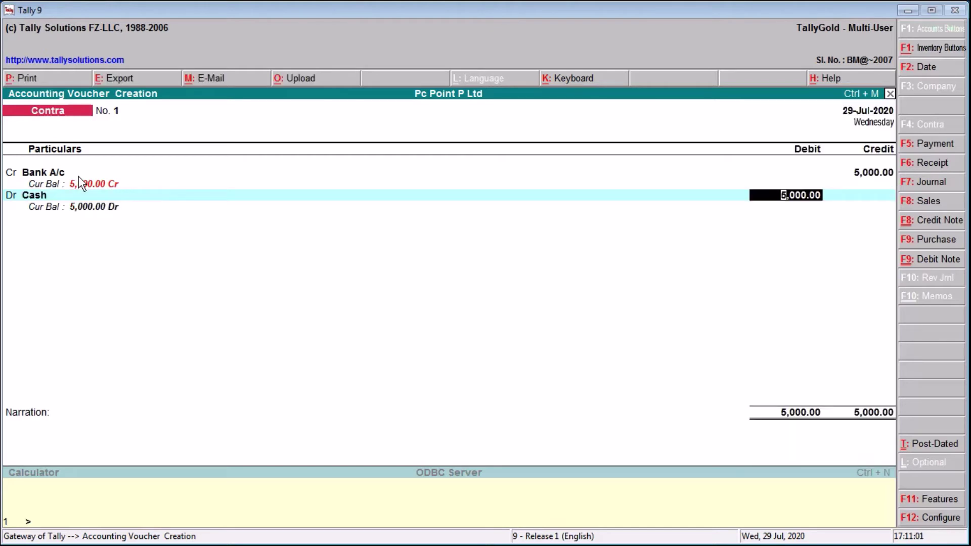
pyautogui.press('Return')
pyautogui.press('Return')
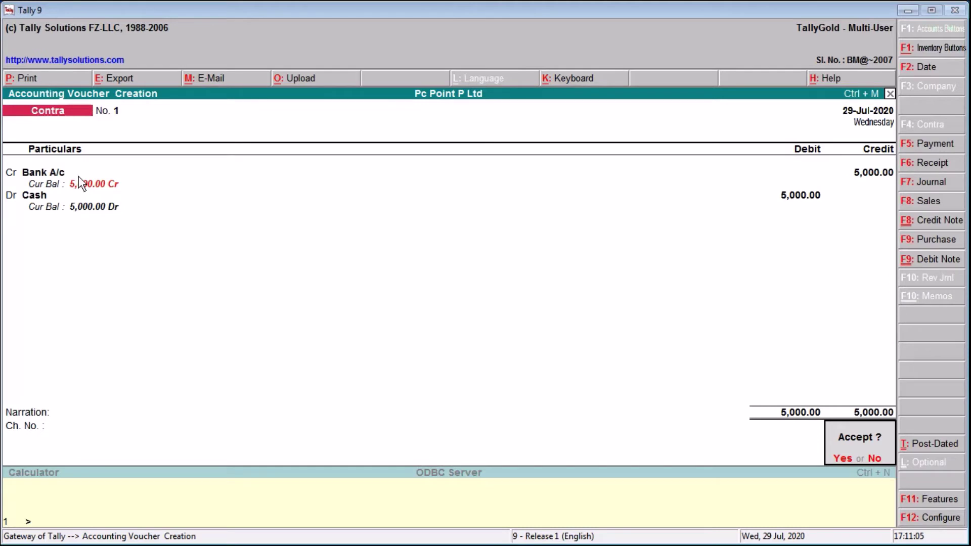
pyautogui.press('Return')
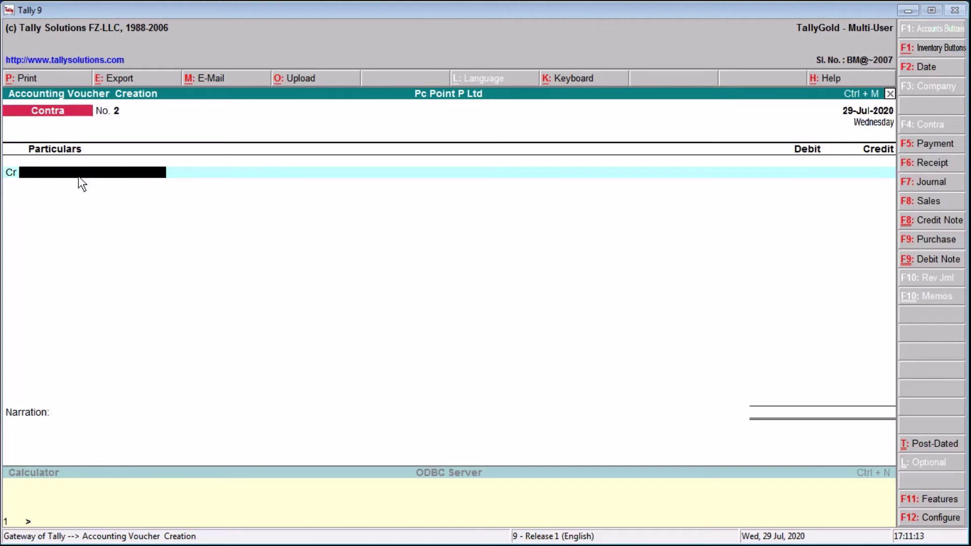
# - Open a payment voucher and create a Salary ledger under Indirect Expenses for its debit entry
pyautogui.press('F5')
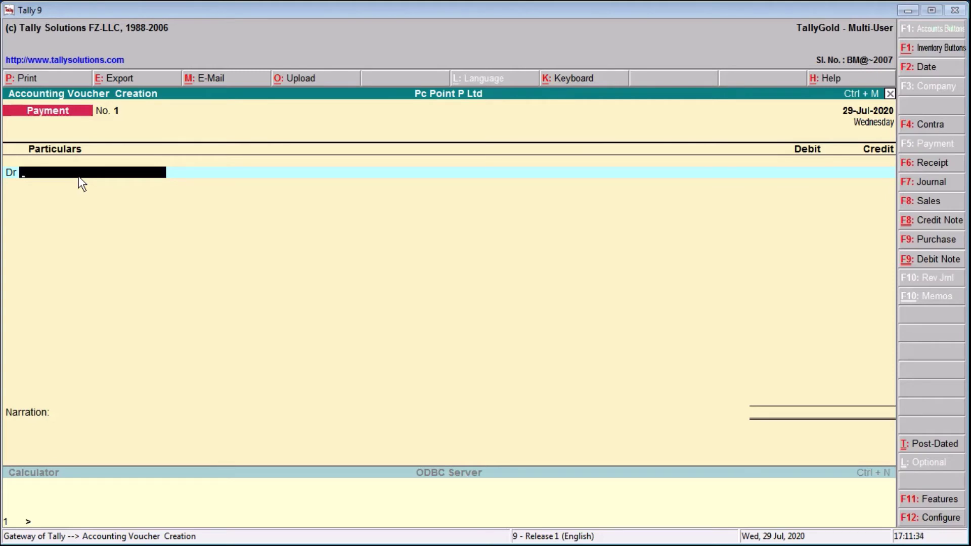
pyautogui.hotkey('alt', 'c')
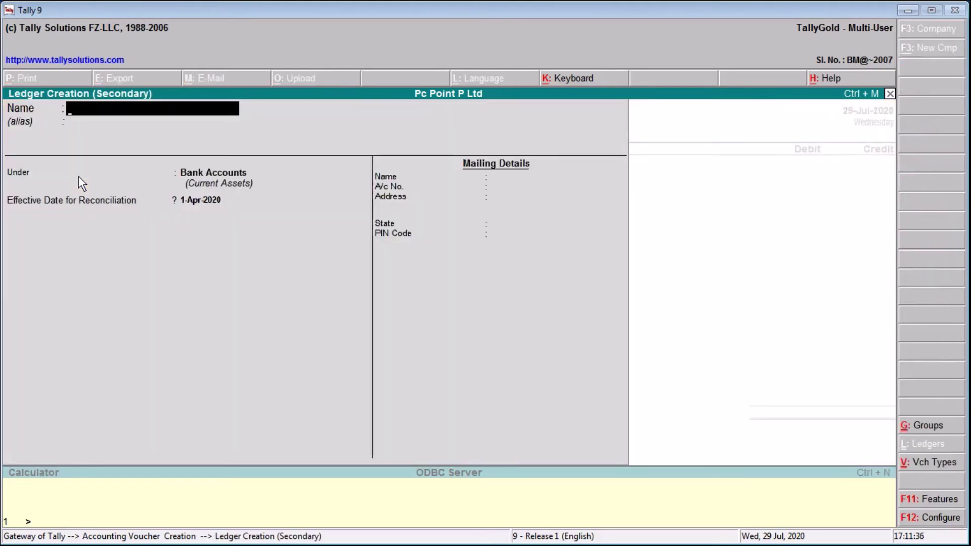
pyautogui.write('Salary')
pyautogui.press('Return')
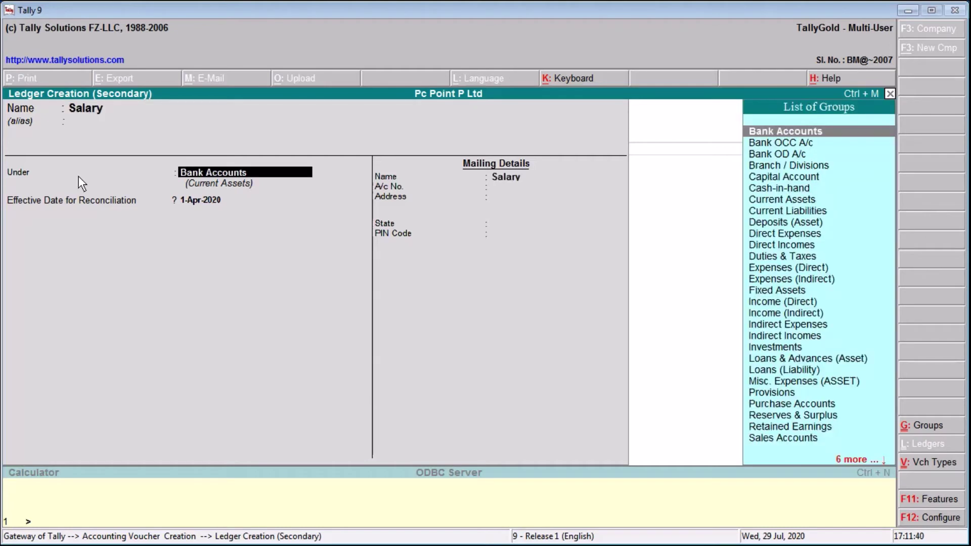
pyautogui.write('Ind')
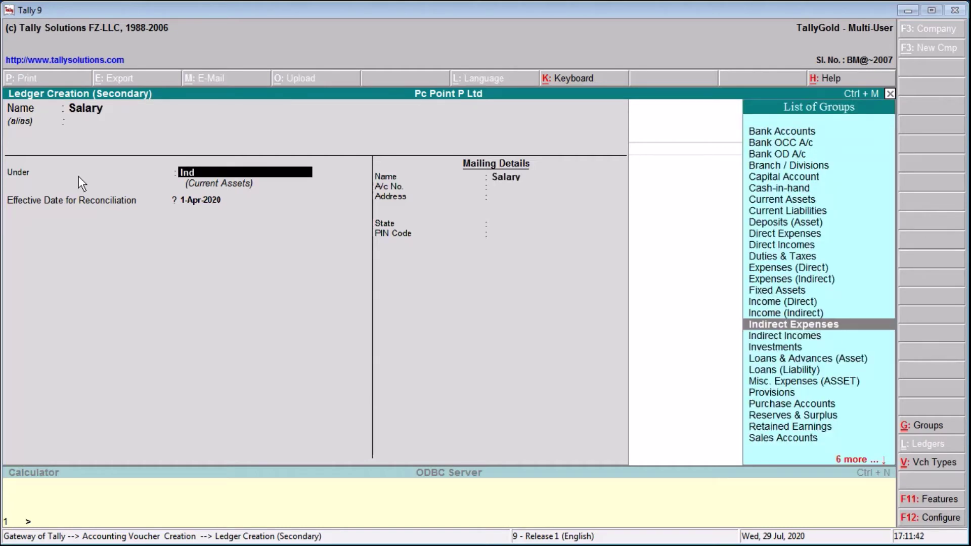
pyautogui.press('Down')
pyautogui.press('Up')
pyautogui.press('Return')
pyautogui.press('Return')
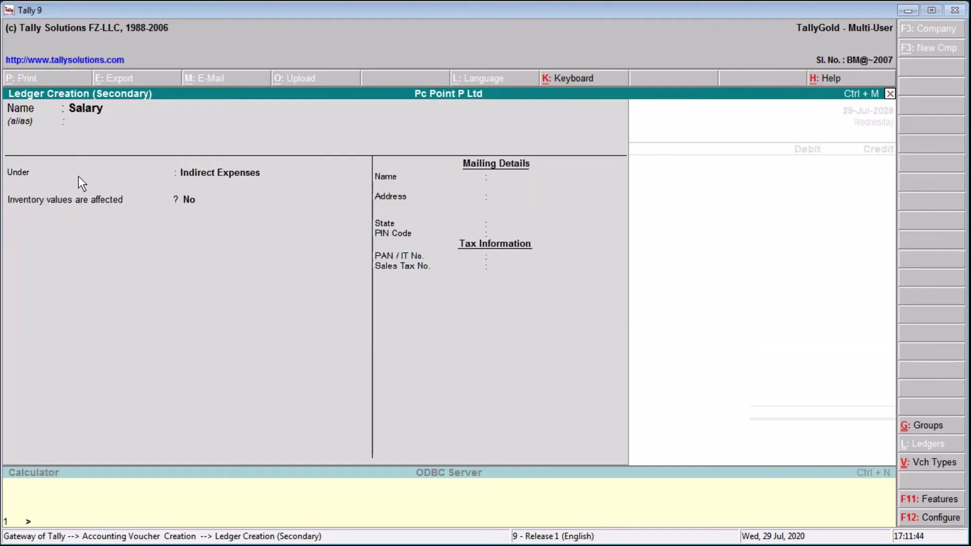
pyautogui.press('Return')
# - Debit Salary with 10,000, credit Bank A/c with the same amount, and accept the payment voucher
pyautogui.write('10000')
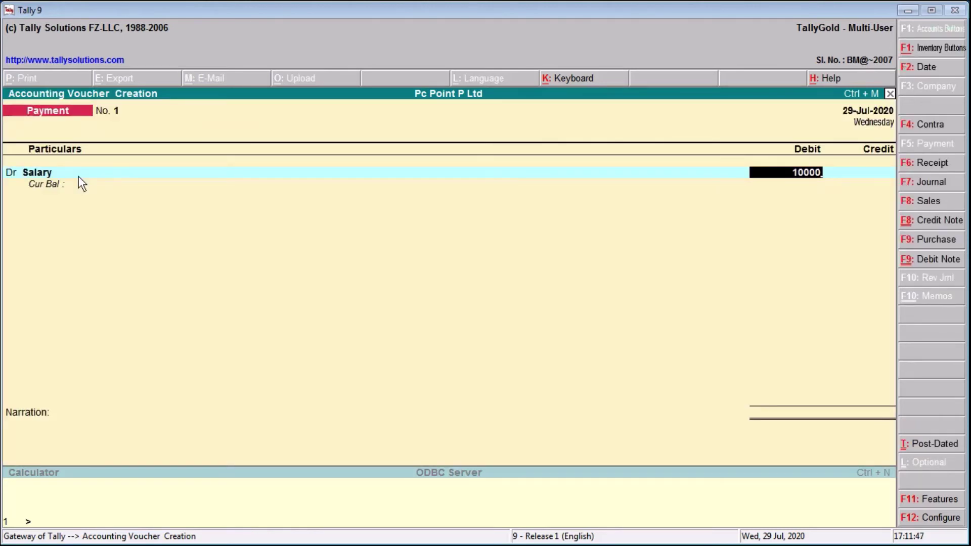
pyautogui.press('Return')
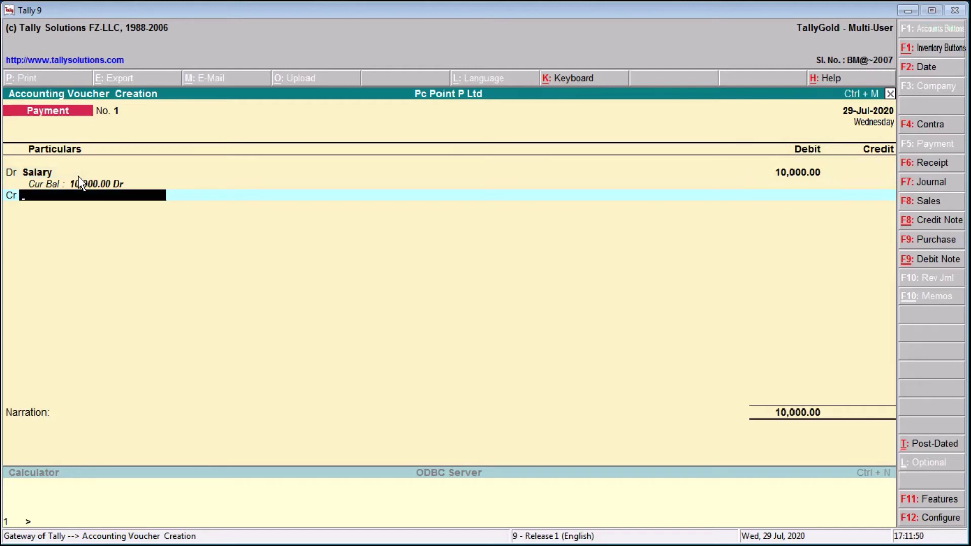
pyautogui.write('B')
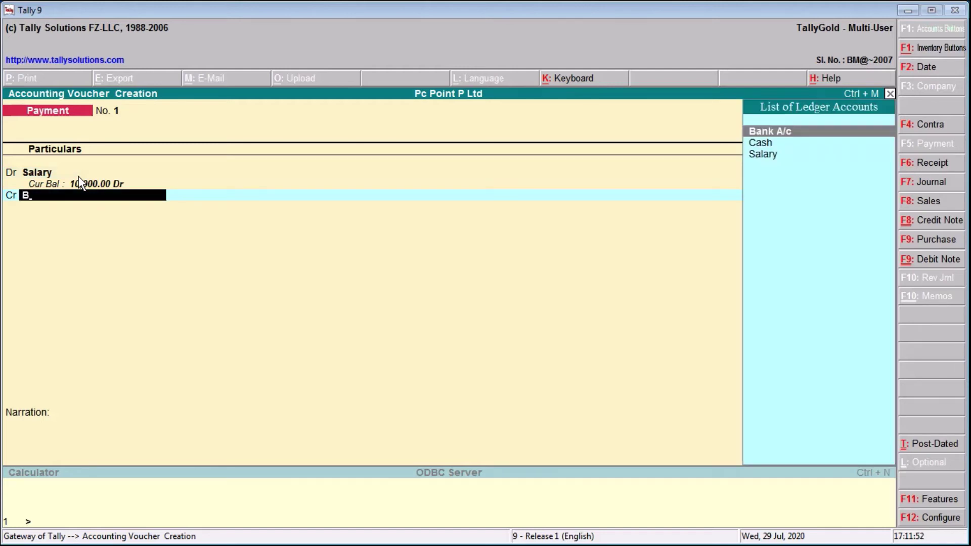
pyautogui.write('a')
pyautogui.press('Return')
pyautogui.press('Return')
pyautogui.press('Return')
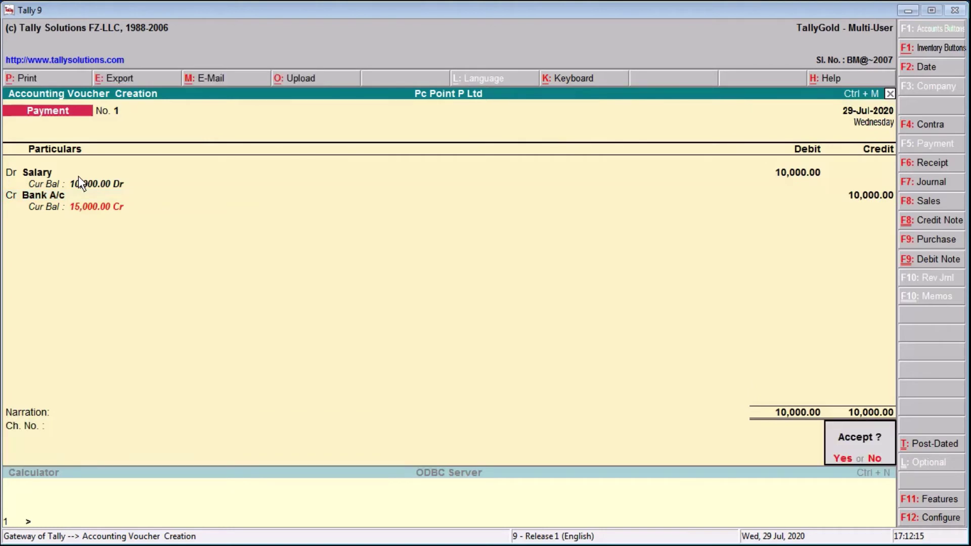
pyautogui.press('Return')
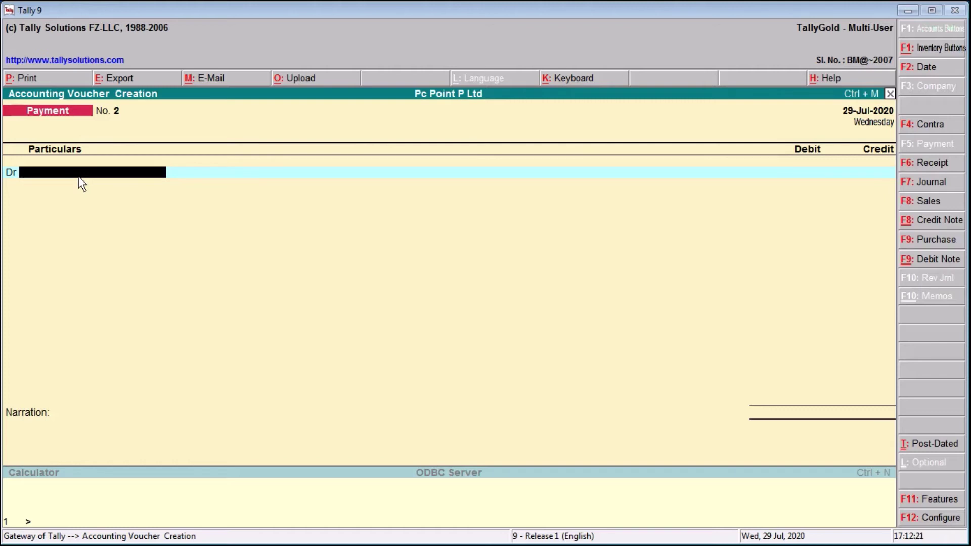
# - Open a receipt voucher and create a Commision ledger under Indirect Incomes for its credit entry
pyautogui.press('F6')
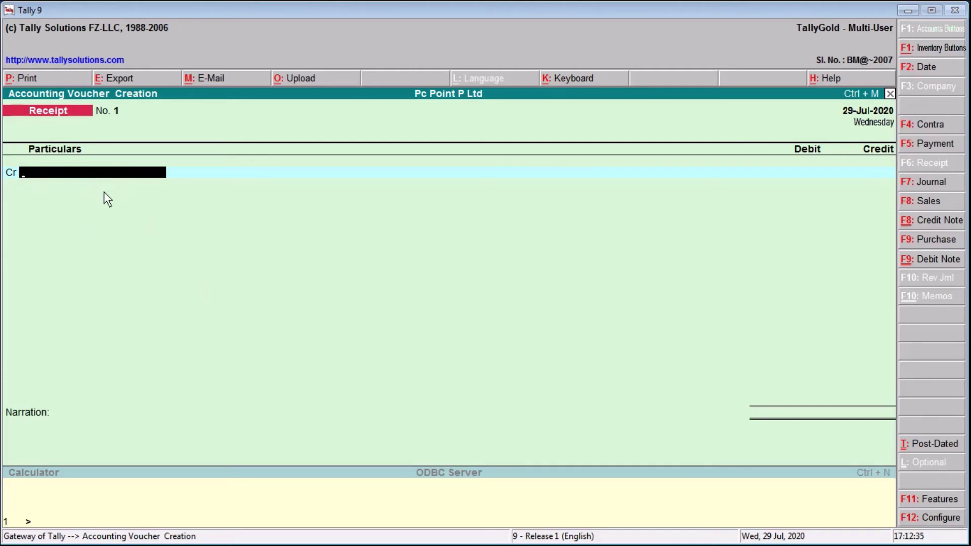
pyautogui.hotkey('alt', 'c')
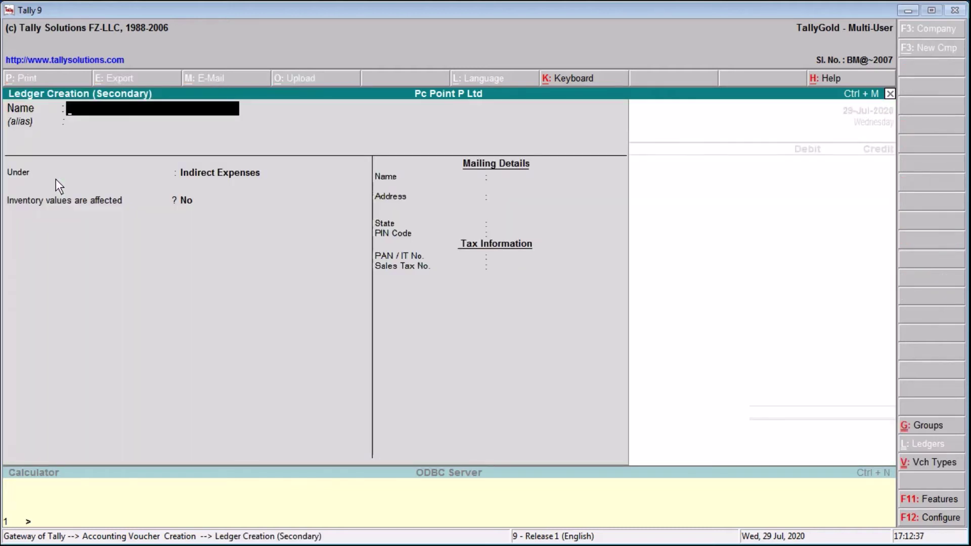
pyautogui.write('Commision')
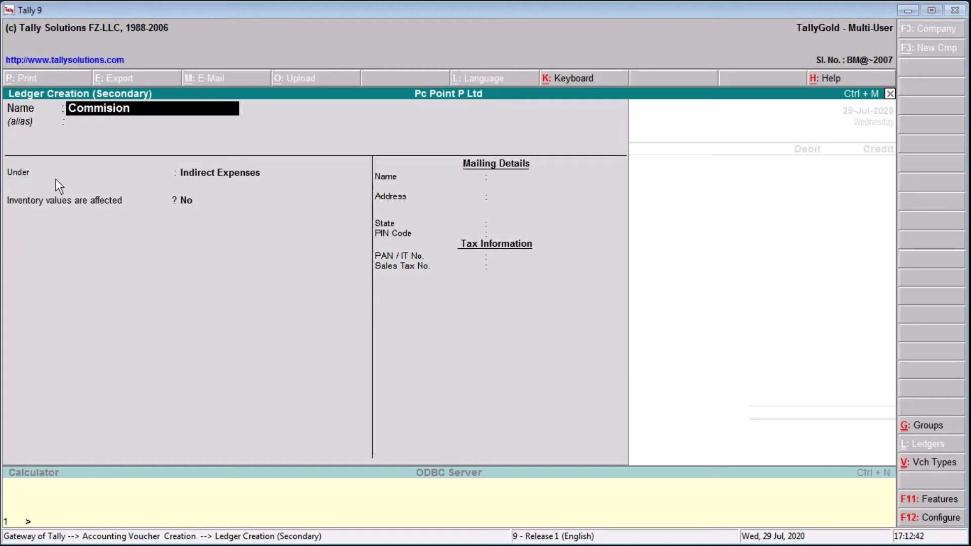
pyautogui.press('Return')
pyautogui.write('Ind')
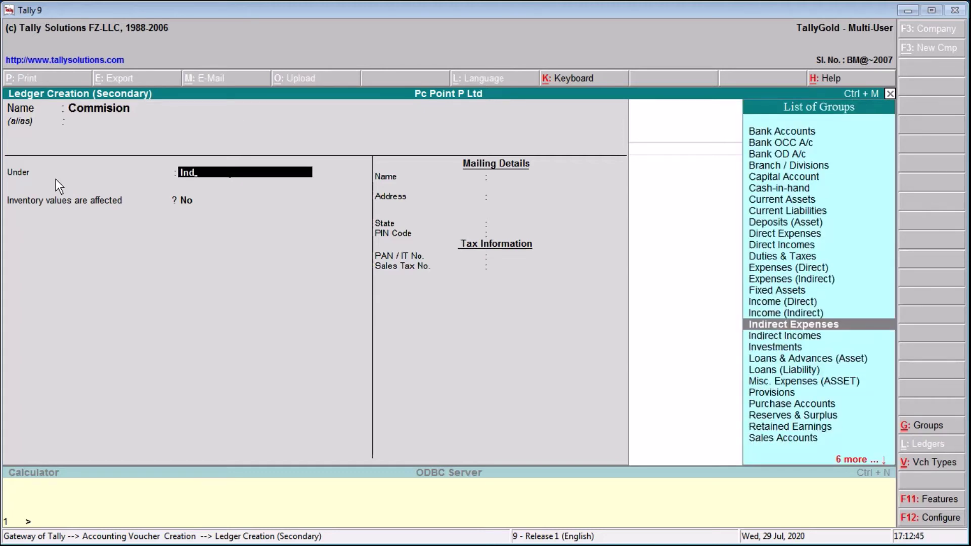
pyautogui.press('Down')
pyautogui.press('Return')
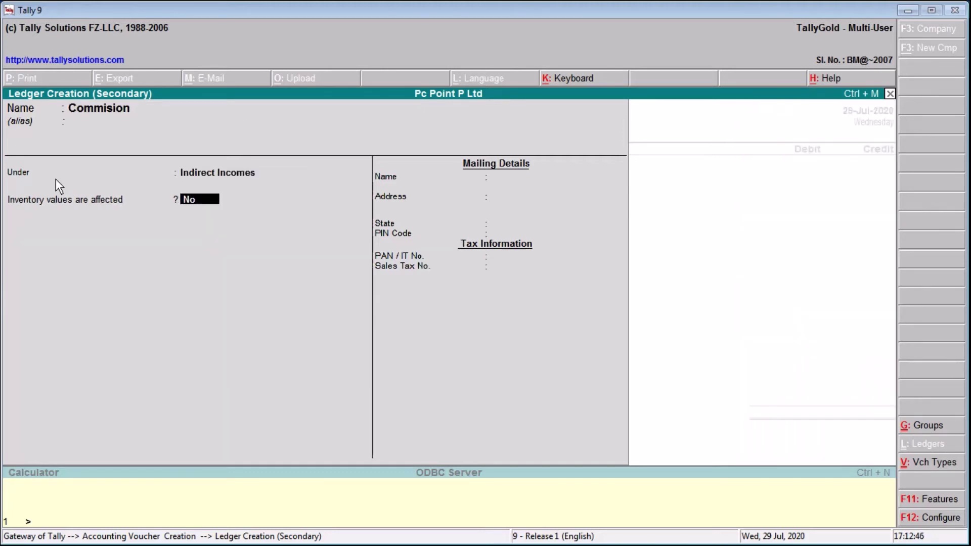
pyautogui.press('Return')
pyautogui.press('Return')
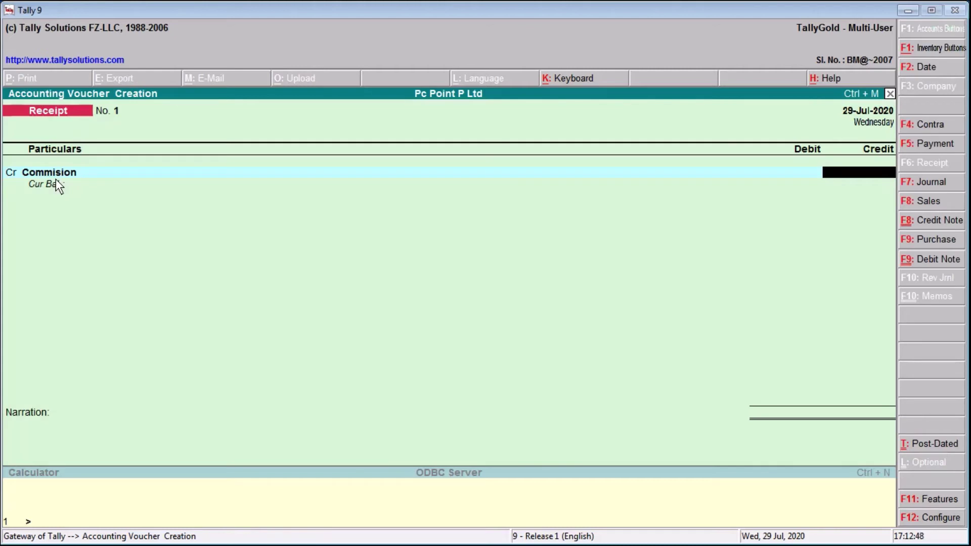
# - Credit Commision with 2,000, debit Cash with the same amount, and accept the receipt voucher without a narration
pyautogui.write('2000')
pyautogui.press('Return')
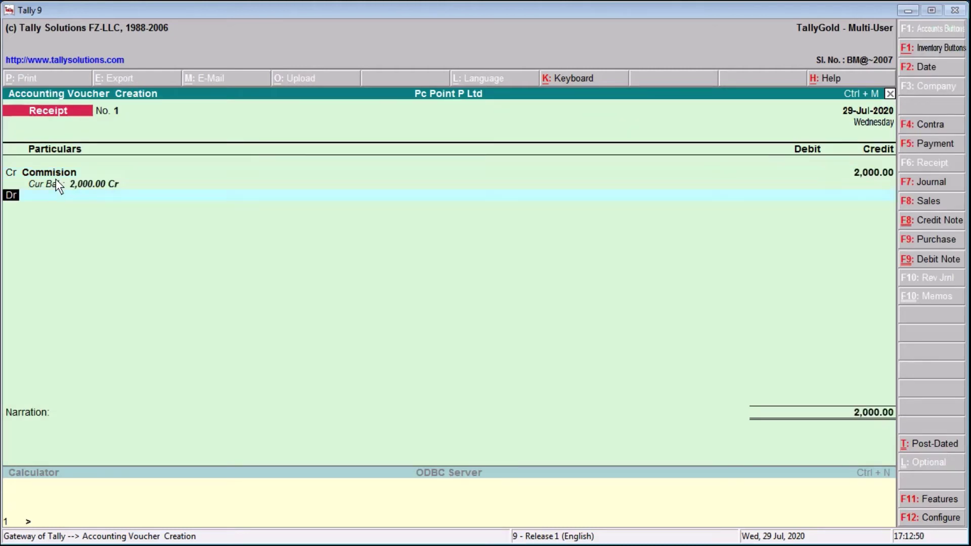
pyautogui.press('Return')
pyautogui.write('Ca')
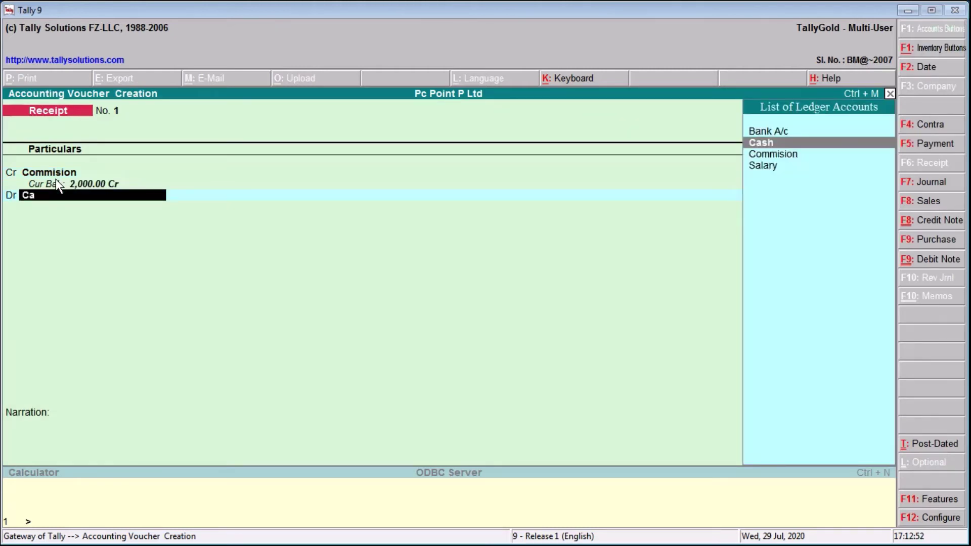
pyautogui.write('s')
pyautogui.press('Return')
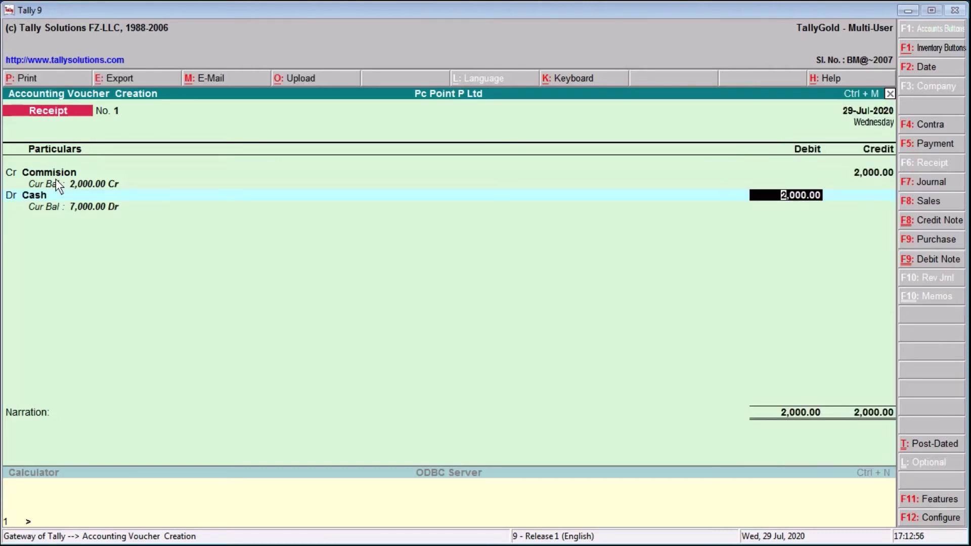
pyautogui.press('Return')
pyautogui.press('Return')
pyautogui.press('Return')
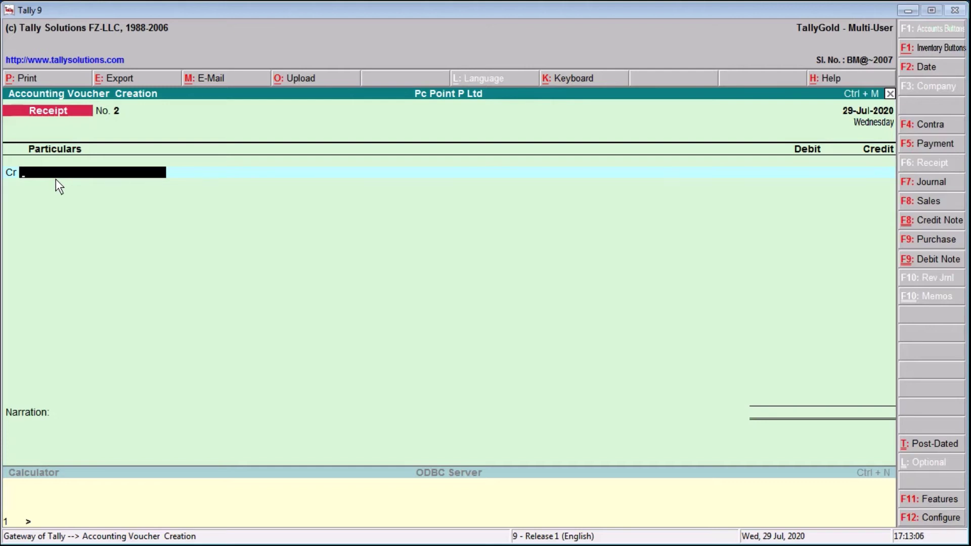
# - Open a journal voucher and create a Machinery ledger under Fixed Assets for its debit entry
pyautogui.press('F7')
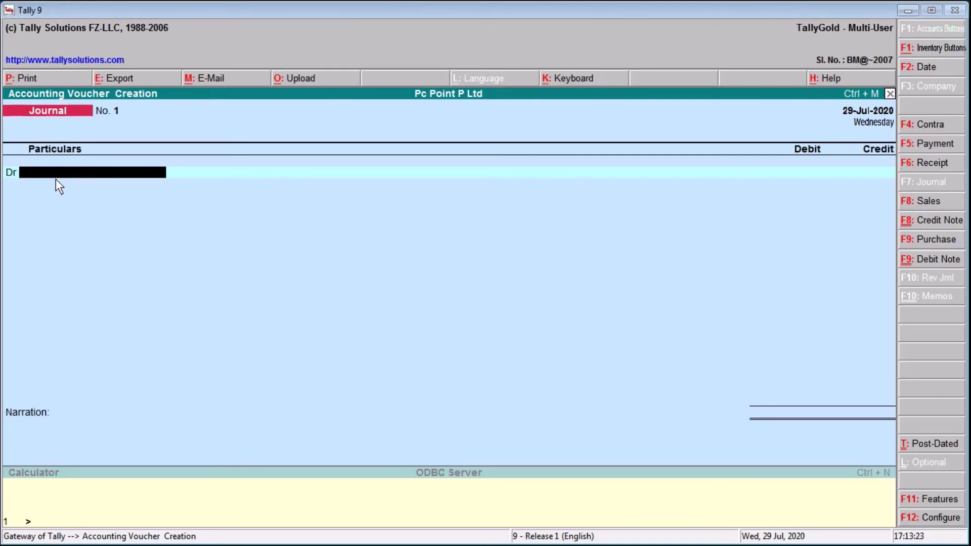
pyautogui.hotkey('alt', 'c')
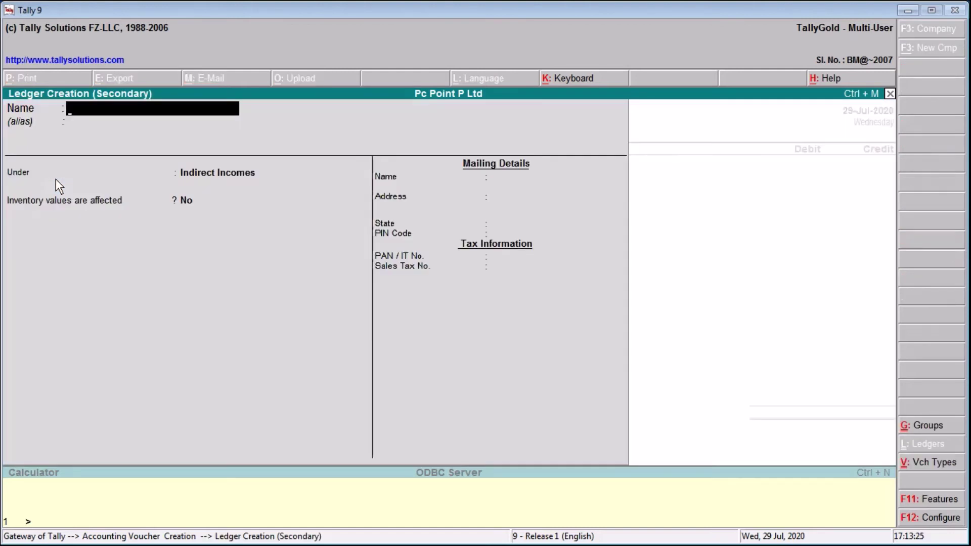
pyautogui.write('Machinert')
pyautogui.press('BackSpace')
pyautogui.write('u')
pyautogui.press('BackSpace')
pyautogui.write('y')
pyautogui.press('Return')
pyautogui.press('Return')
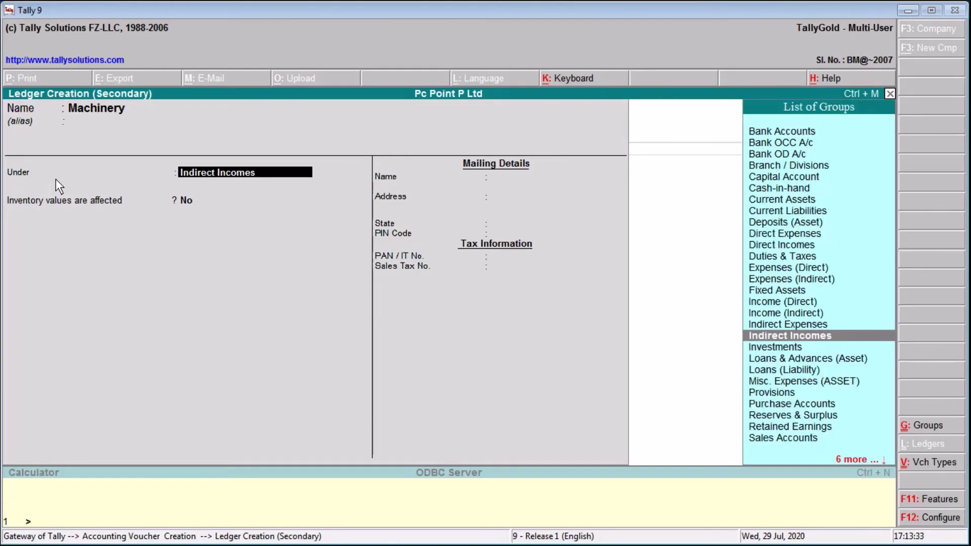
pyautogui.write('fi')
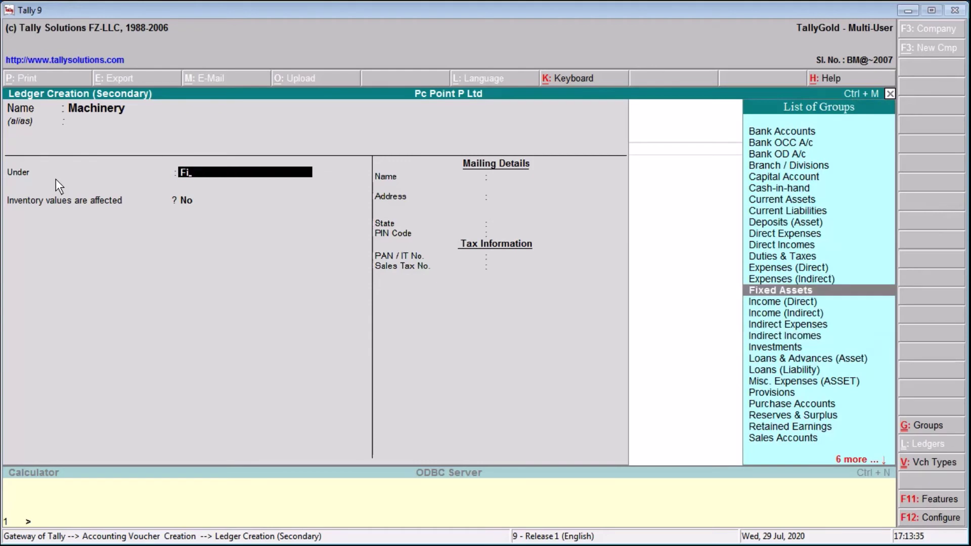
pyautogui.press('Return')
pyautogui.press('Return')
pyautogui.press('Return')
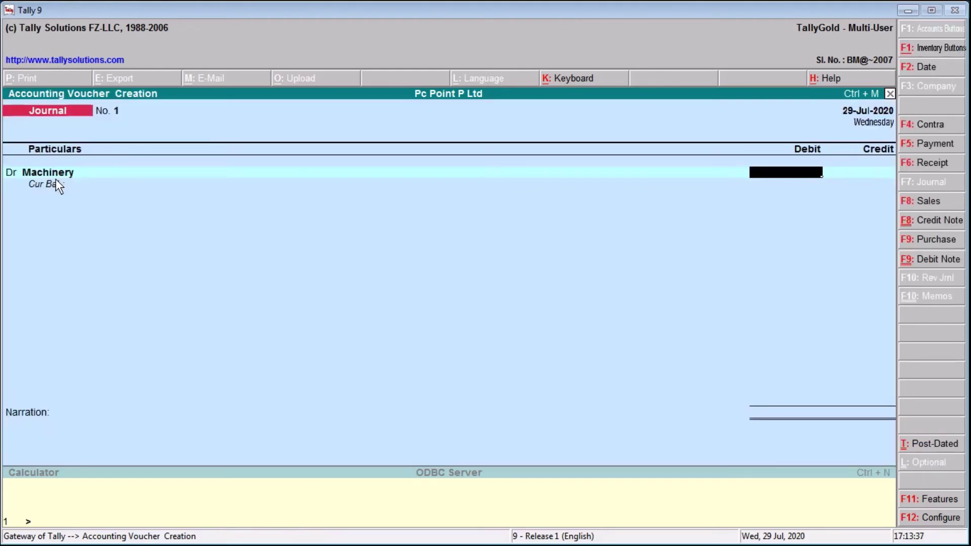
# - Debit Machinery with 50,000 in the journal voucher and start its credit entry
pyautogui.write('50000')
pyautogui.press('Return')
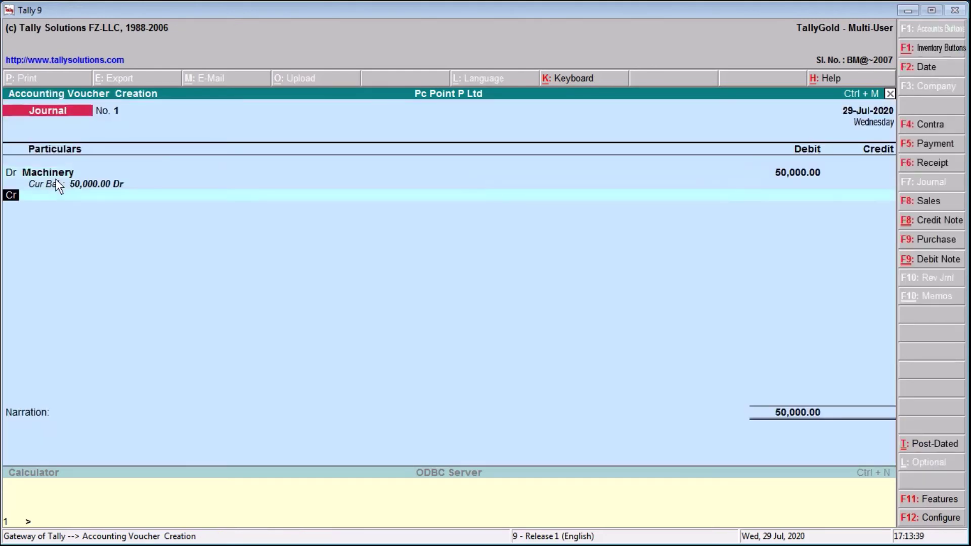
pyautogui.press('Return')
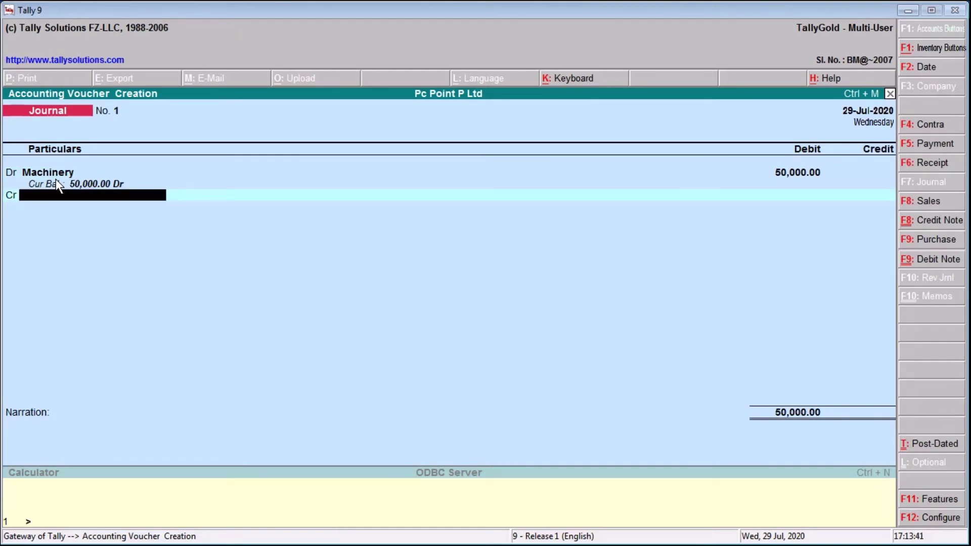
# - Create a ledger named L&T Co under Sundry Creditors for the journal's credit entry, keeping the default bill-by-bill and mailing settings
pyautogui.hotkey('alt', 'c')
pyautogui.write('L&')
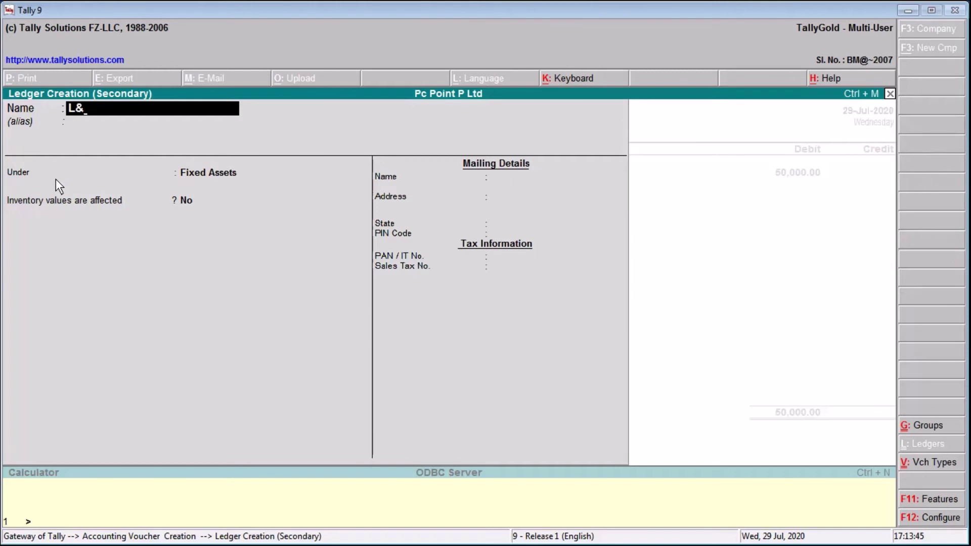
pyautogui.write('T Co')
pyautogui.press('Return')
pyautogui.press('Return')
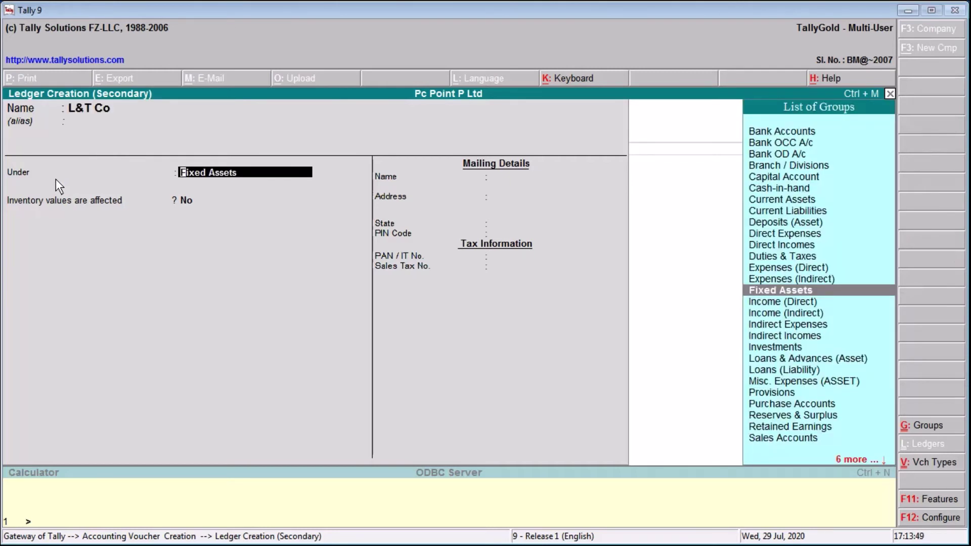
pyautogui.write('Sun')
pyautogui.press('Return')
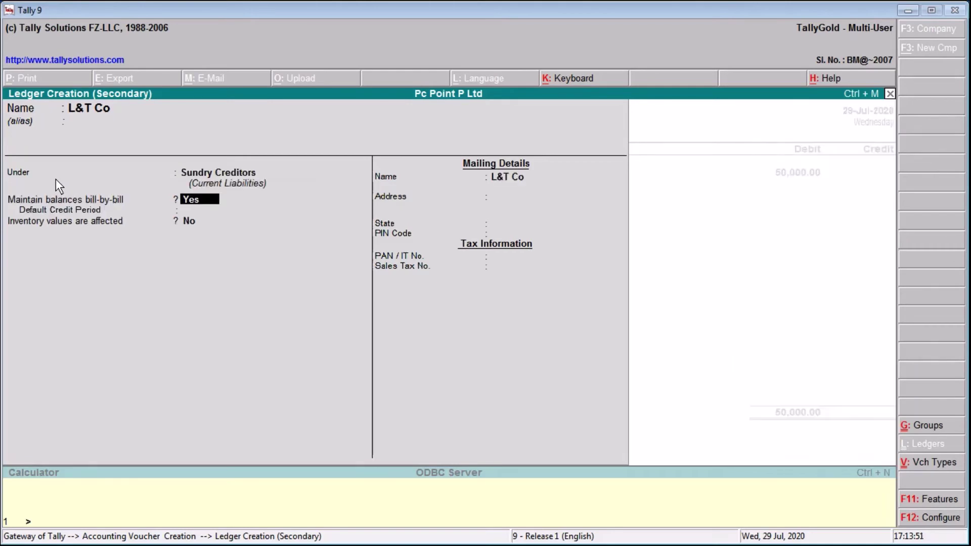
pyautogui.press('Return')
pyautogui.press('Return')
pyautogui.press('Return')
pyautogui.press('Return')
pyautogui.press('Return')
pyautogui.press('Return')
pyautogui.press('Return')
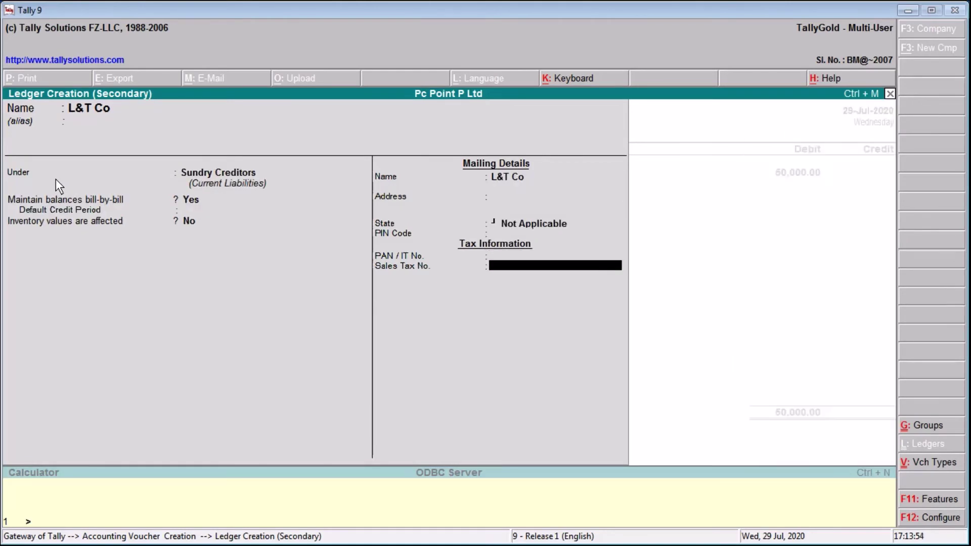
pyautogui.press('Return')
pyautogui.press('Return')
# - Credit L&T Co with 50,000 as an On Account reference and accept the journal voucher without a narration
pyautogui.press('Return')
pyautogui.press('Return')
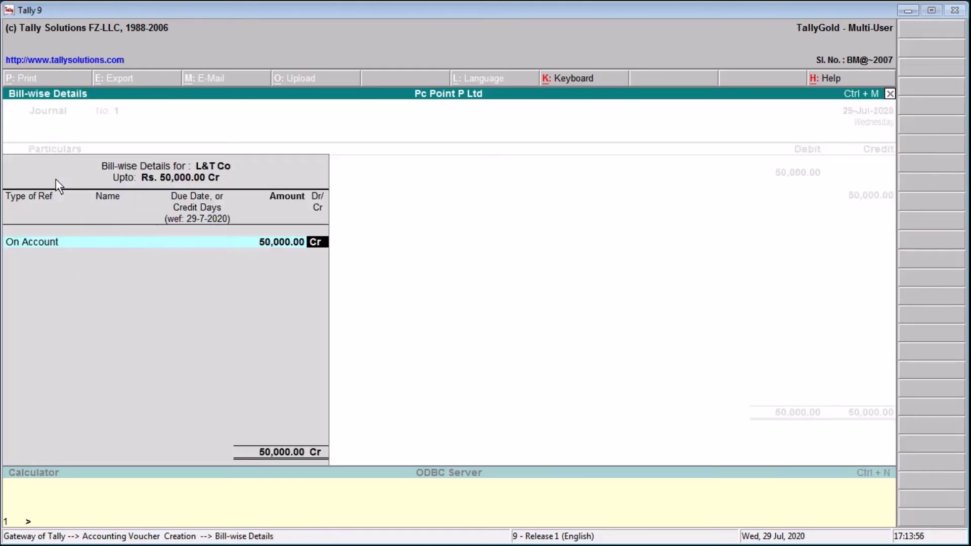
pyautogui.press('Return')
pyautogui.press('Return')
pyautogui.press('Return')
pyautogui.press('Return')
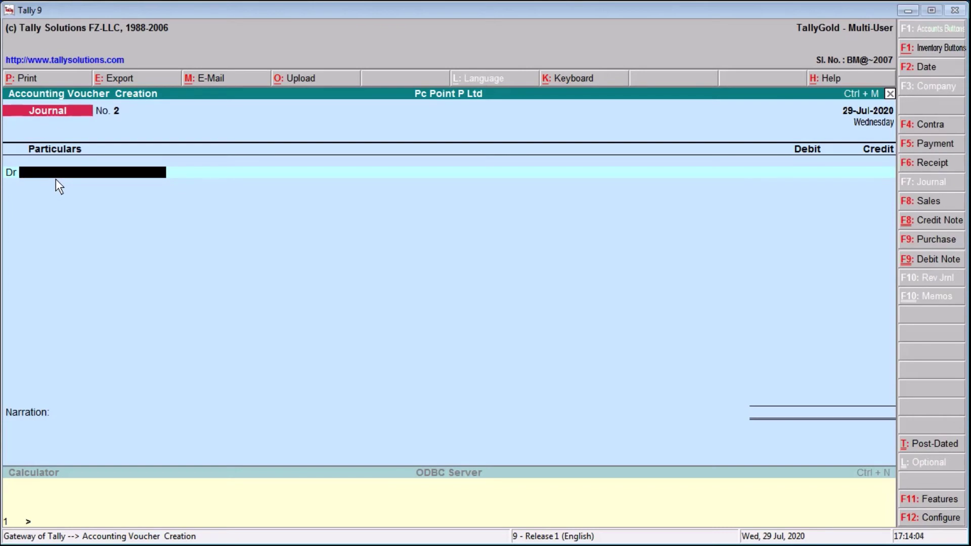
# - Open a sales voucher in voucher mode, leave the reference blank, and debit Cash with 30,000
pyautogui.press('F8')
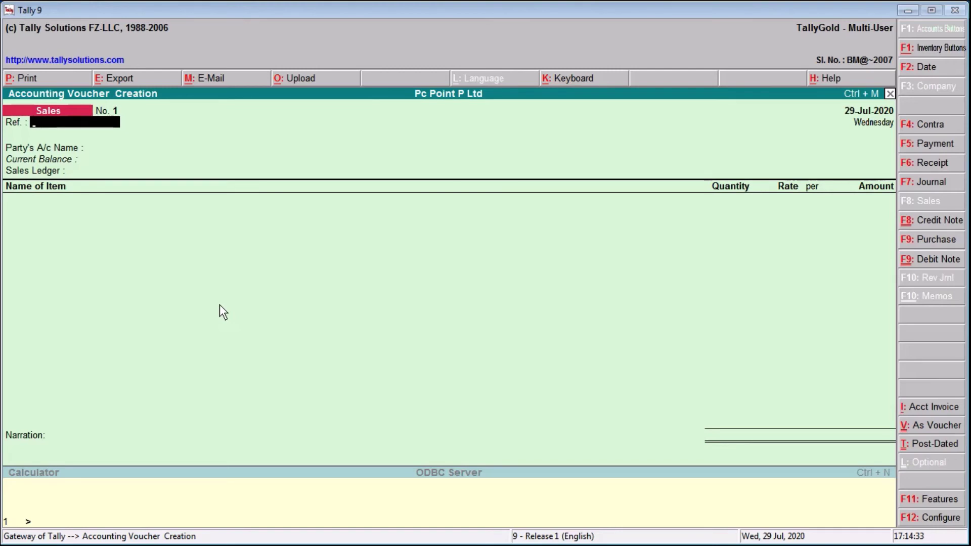
pyautogui.hotkey('ctrl', 'v')
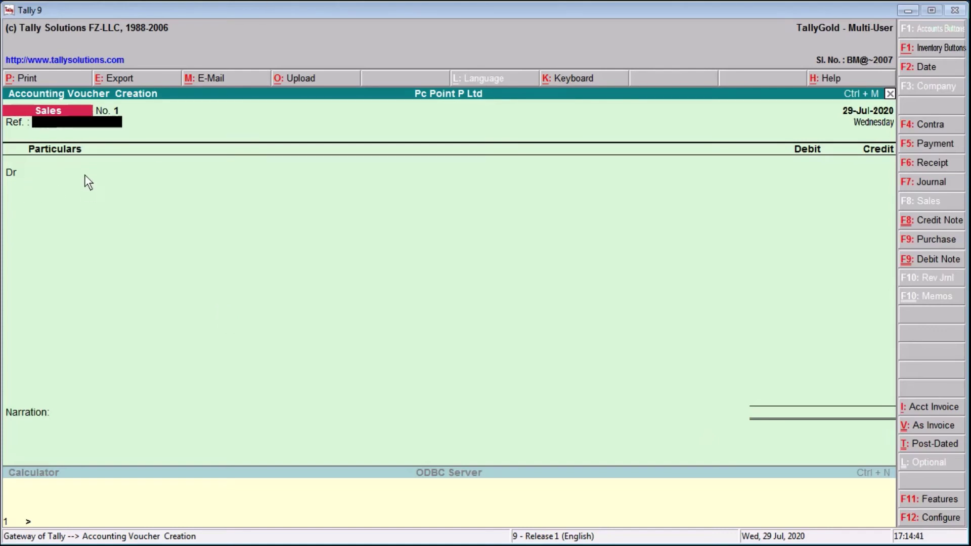
pyautogui.press('Return')
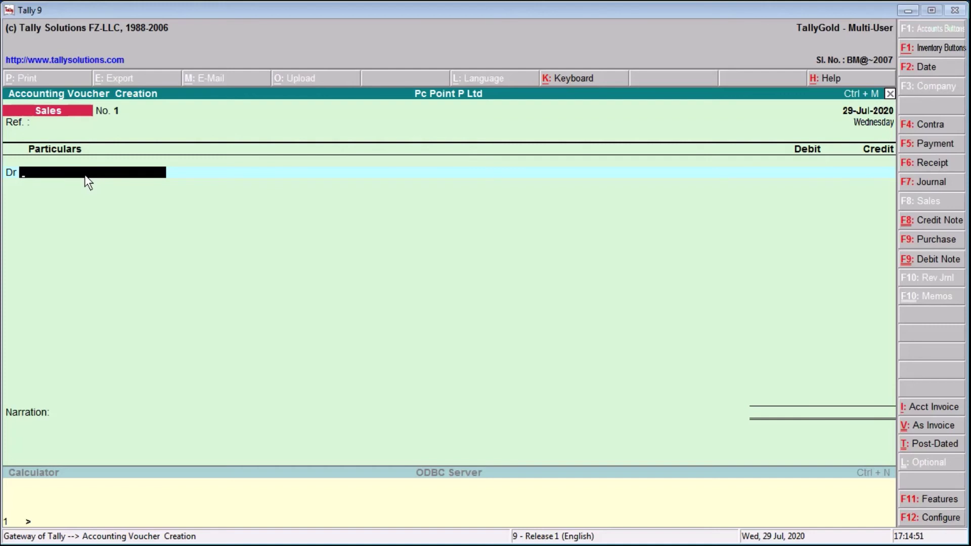
pyautogui.write('Ca')
pyautogui.press('Return')
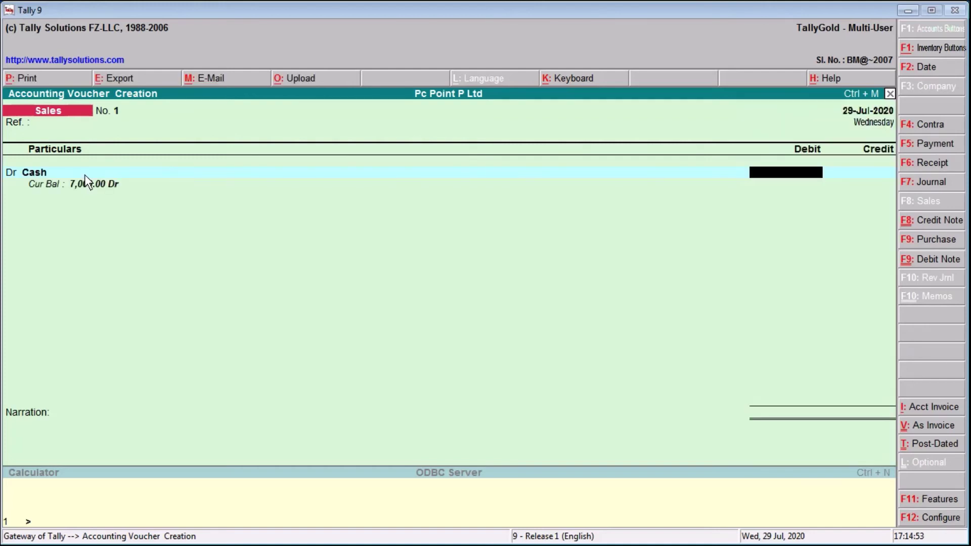
pyautogui.write('30,000')
pyautogui.press('Return')
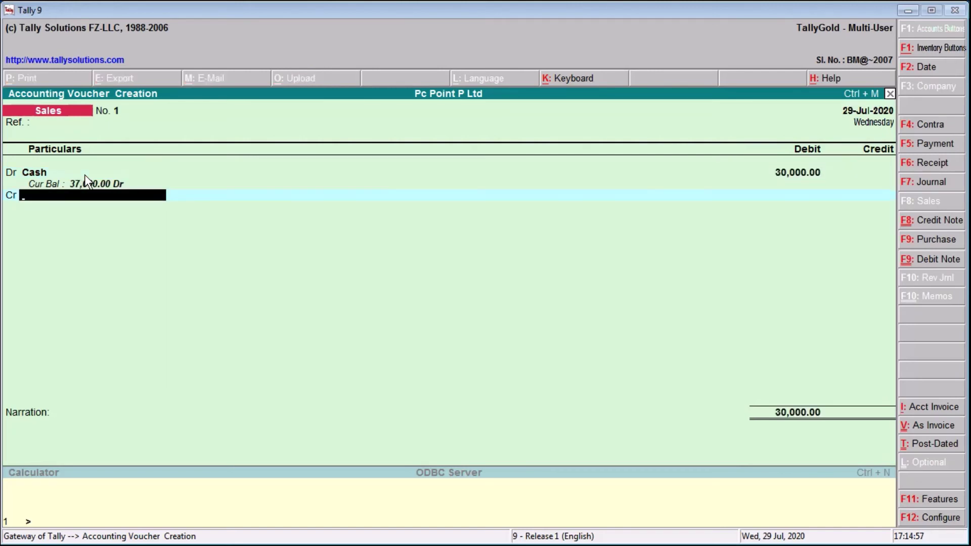
# - Create a ledger named Sales under Sales Accounts for the sales voucher's credit entry, keeping inventory values affected
pyautogui.hotkey('alt', 'c')
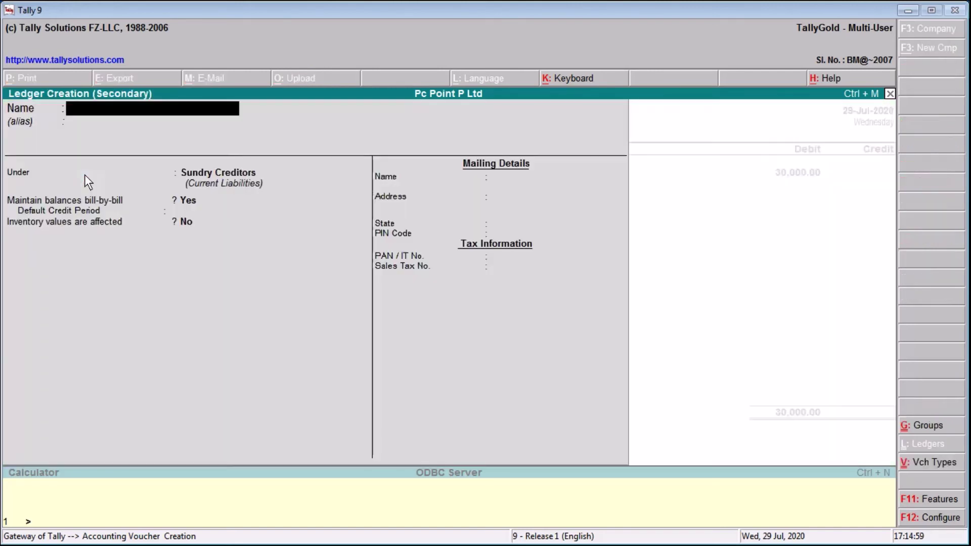
pyautogui.write('Sales')
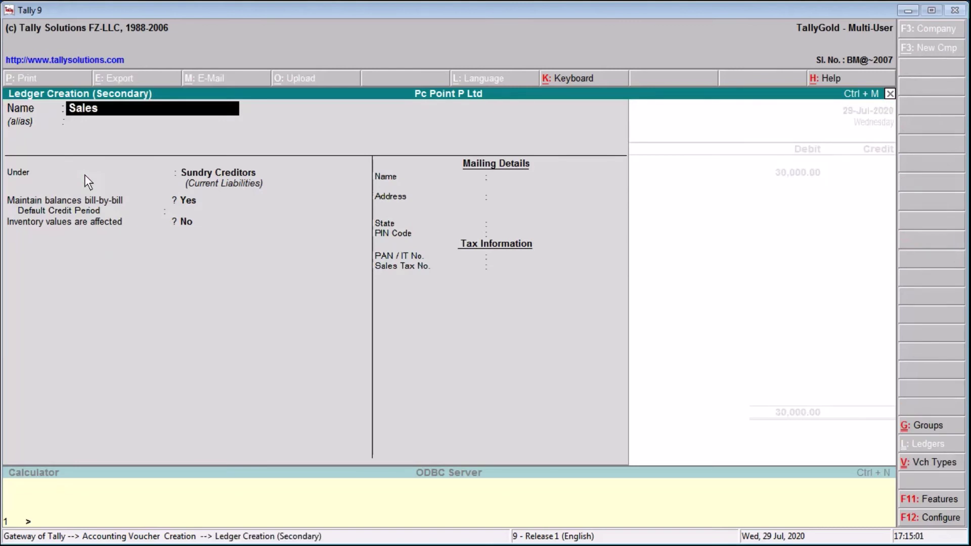
pyautogui.press('Return')
pyautogui.press('Return')
pyautogui.write('Sale')
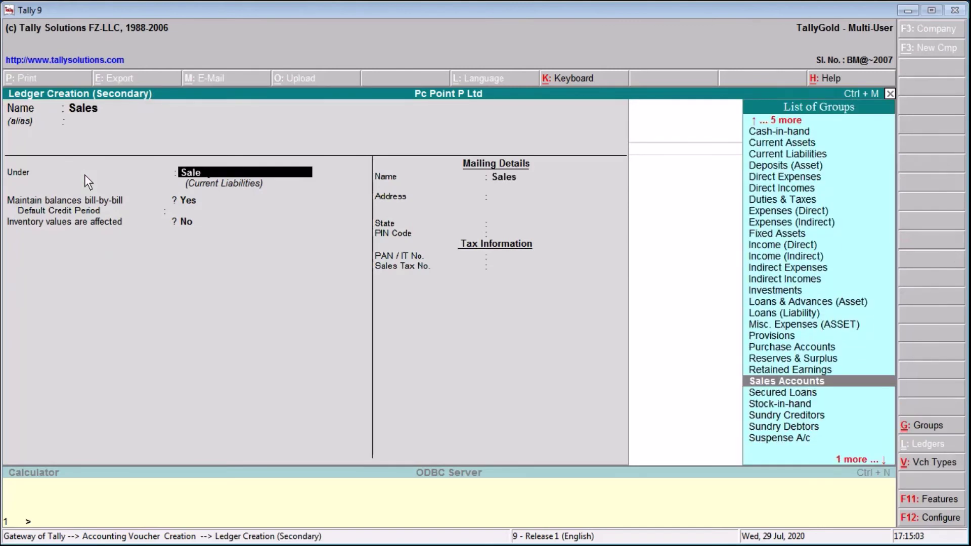
pyautogui.press('Return')
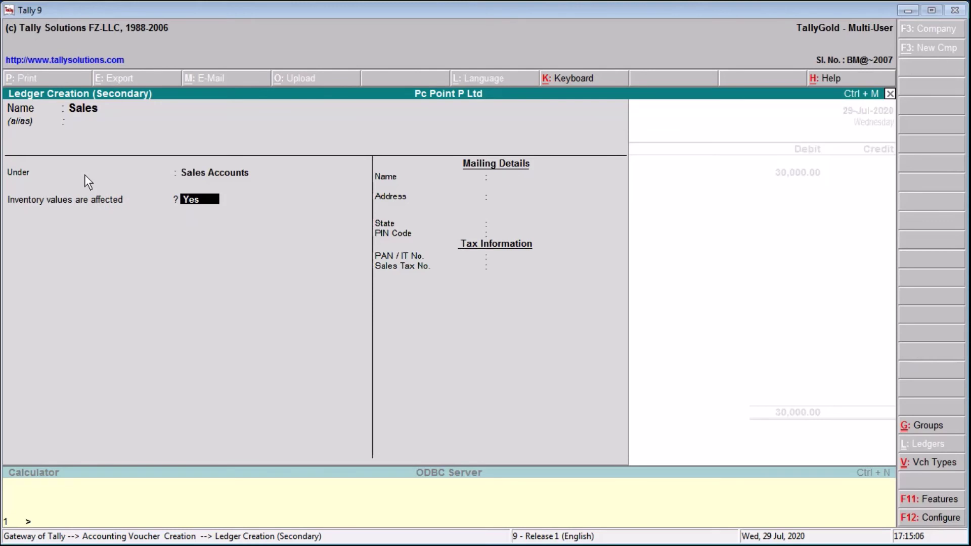
pyautogui.press('Return')
pyautogui.press('Return')
# - Credit Sales with 30,000 and accept the sales voucher without a narration
pyautogui.press('Escape')
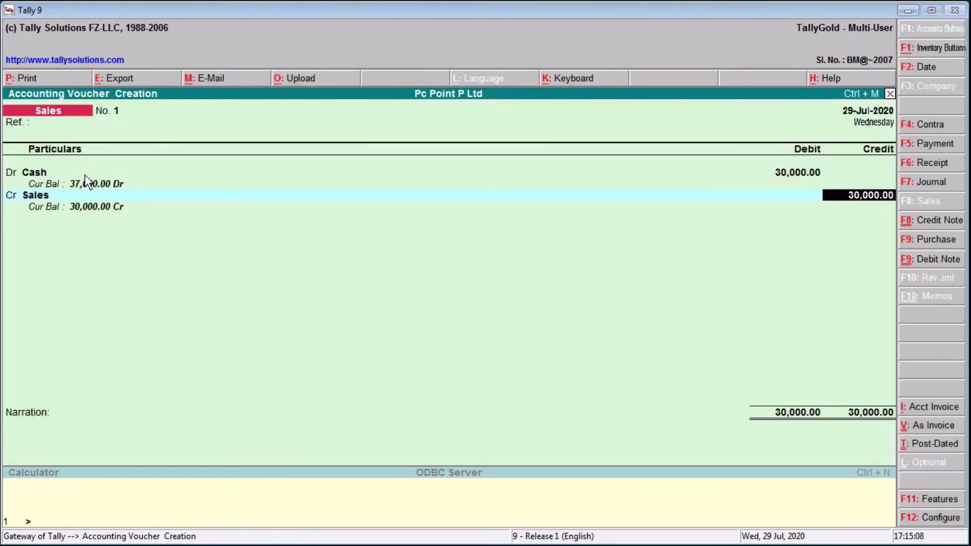
pyautogui.press('Return')
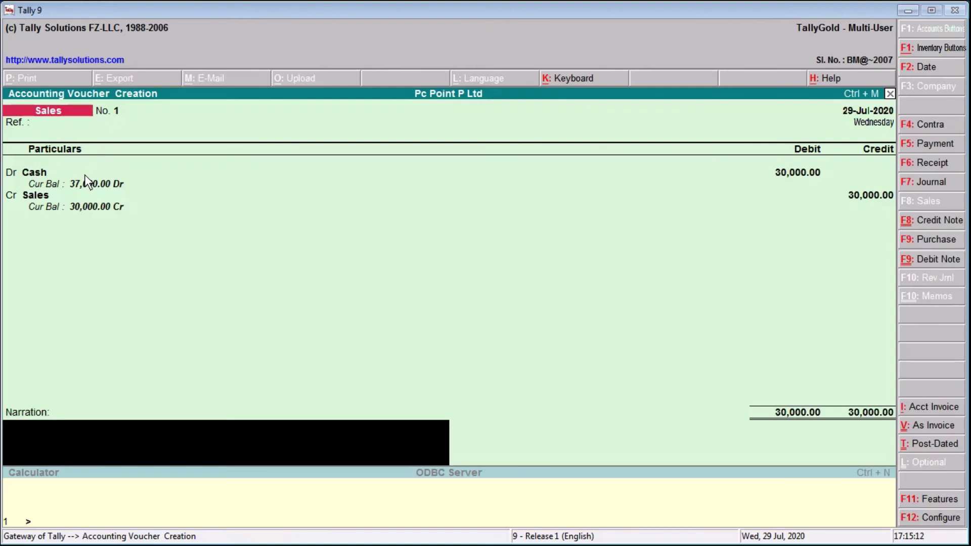
pyautogui.press('Return')
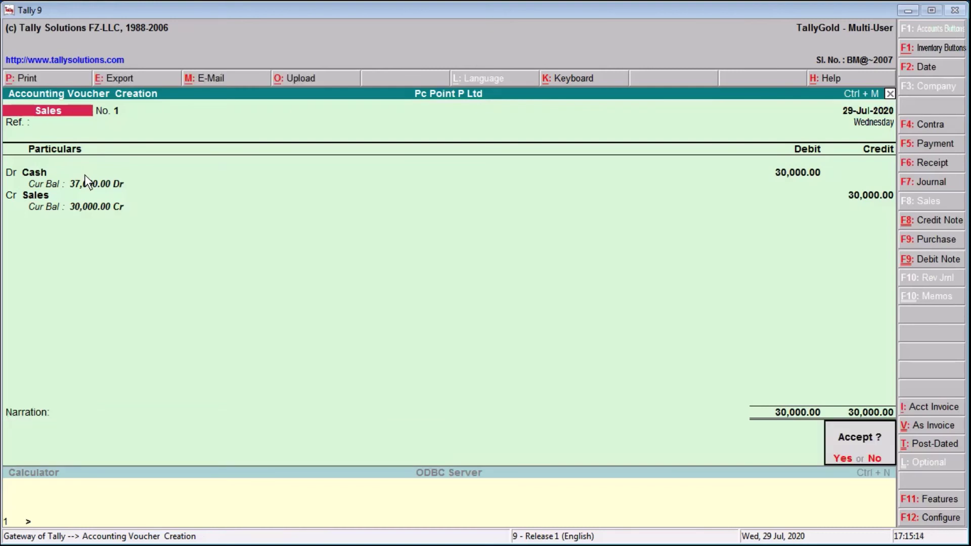
pyautogui.press('Return')
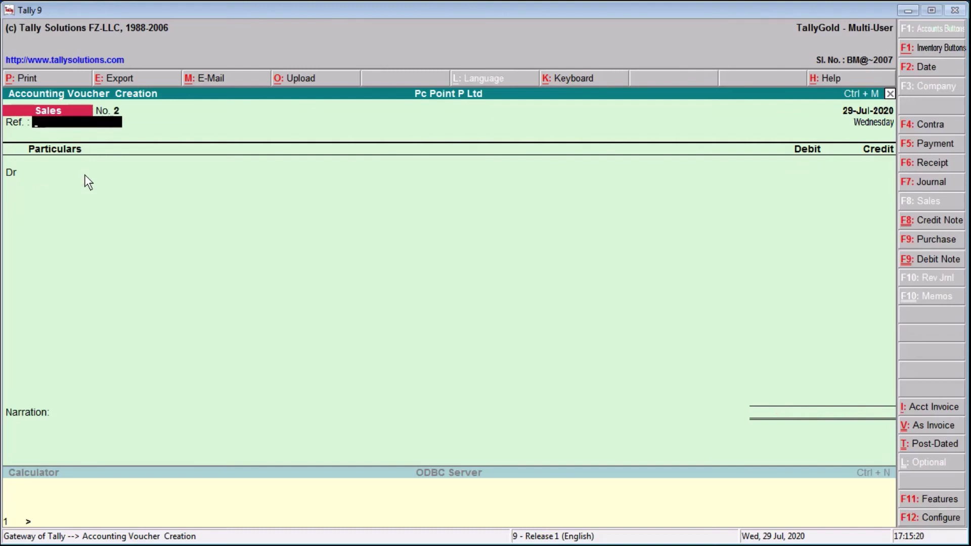
# - Open a purchase voucher in voucher mode, leave the reference blank, and credit Cash with 7,000
pyautogui.press('F9')
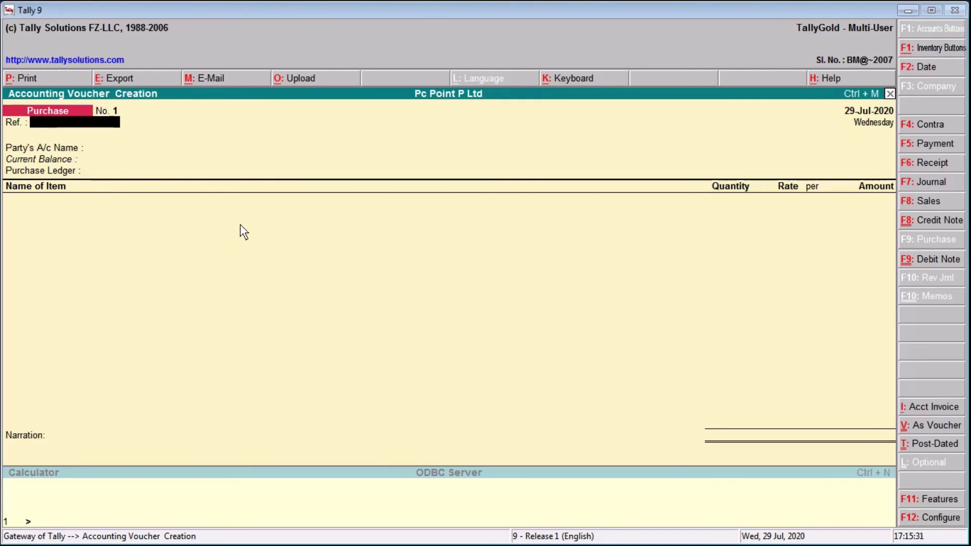
pyautogui.hotkey('ctrl', 'v')
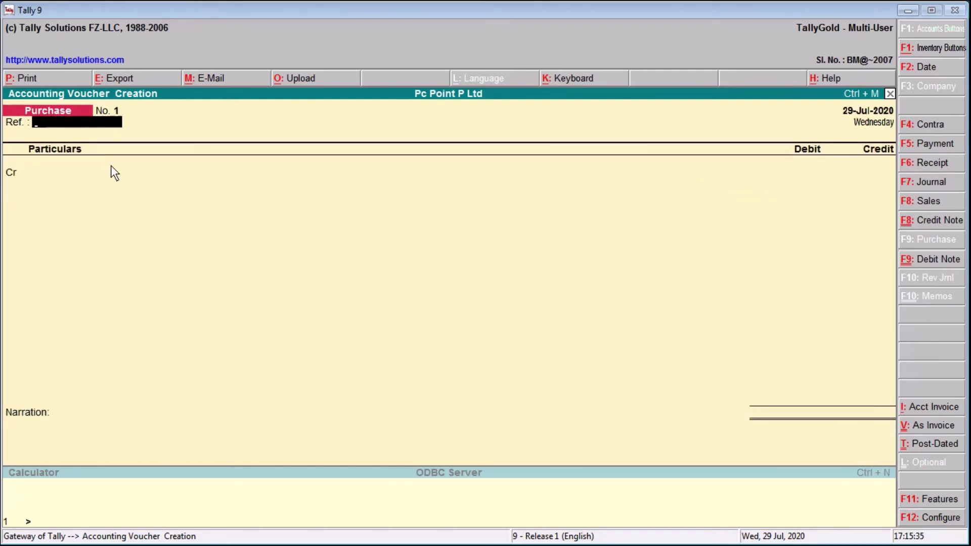
pyautogui.press('Return')
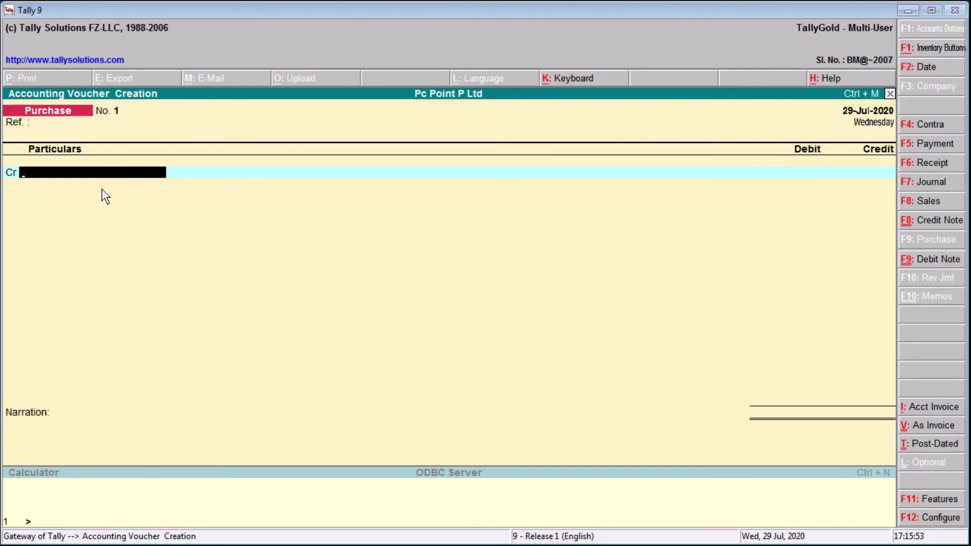
pyautogui.write('Cash')
pyautogui.press('Return')
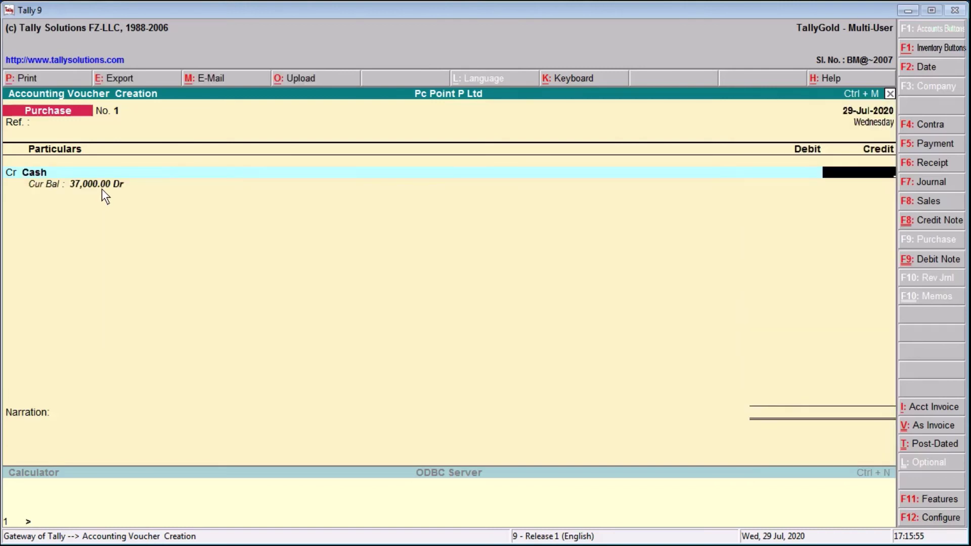
pyautogui.write('7000')
pyautogui.press('Return')
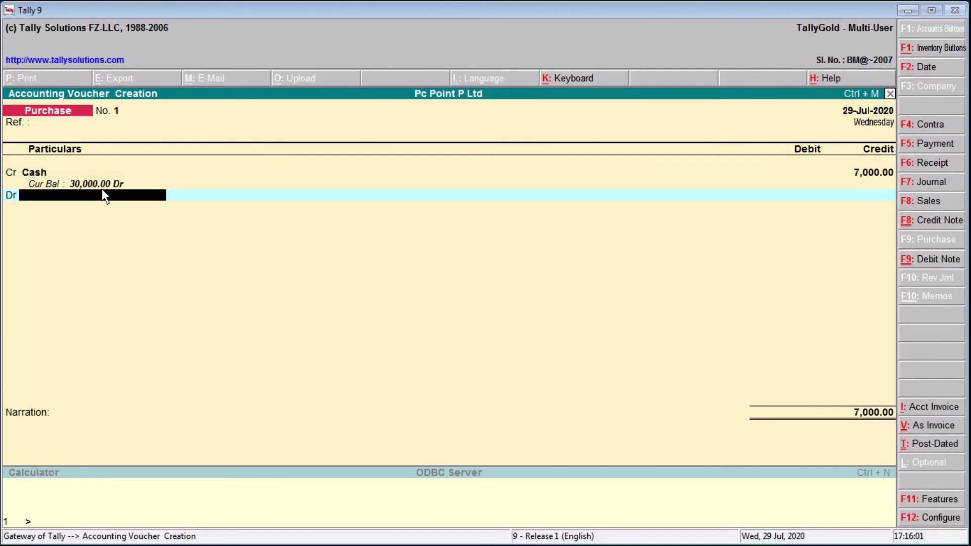
# - Create a ledger named Purchase under Purchase Accounts for the purchase voucher's debit entry, keeping inventory values affected
pyautogui.hotkey('alt', 'c')
pyautogui.write('Pu')
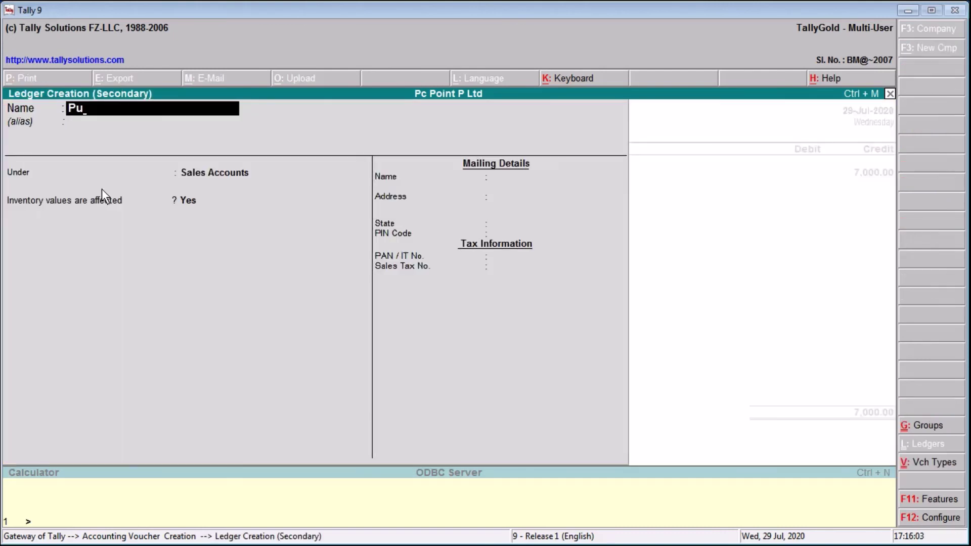
pyautogui.write('rchase')
pyautogui.press('Return')
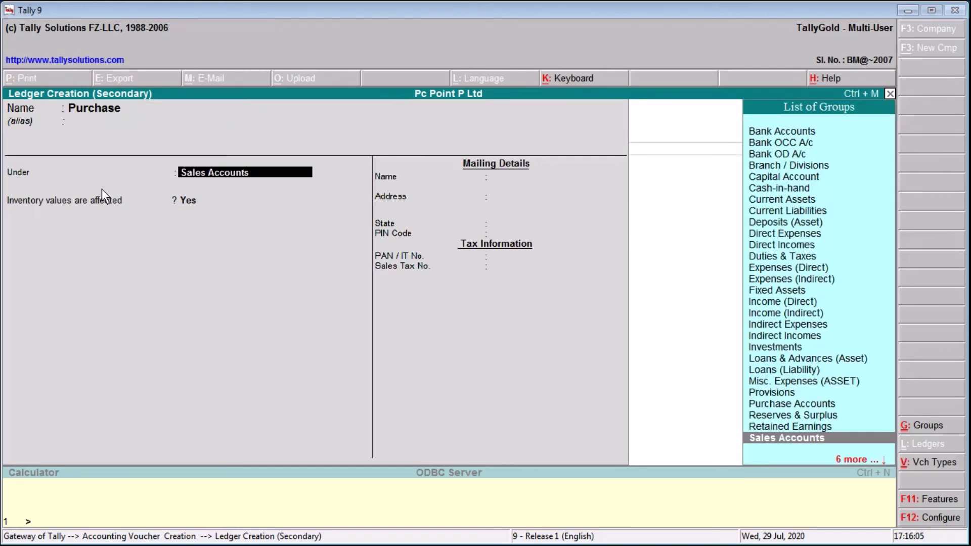
pyautogui.write('Pu')
pyautogui.press('Return')
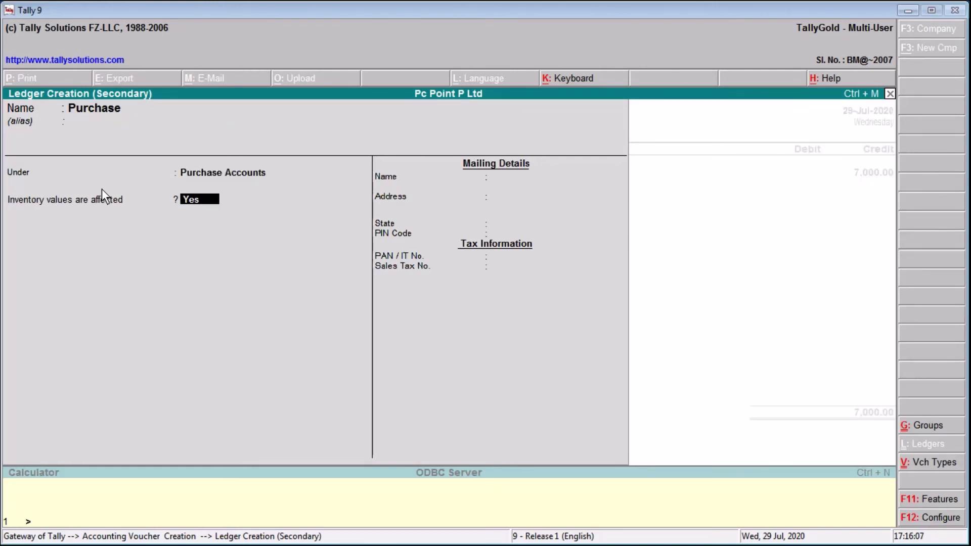
pyautogui.press('Return')
pyautogui.press('Return')
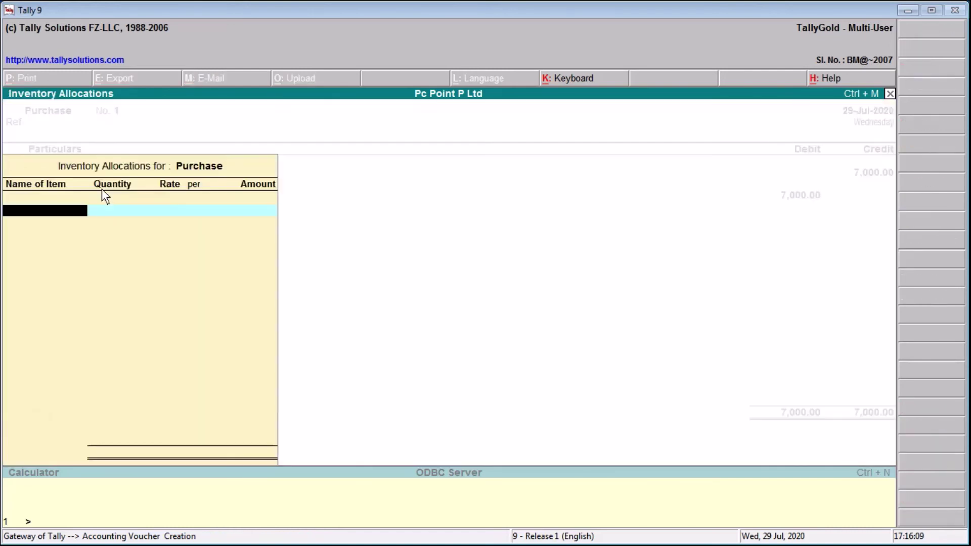
# - Debit Purchase with 7,000 without item allocations and accept the purchase voucher without a narration
pyautogui.press('Return')
pyautogui.press('Return')
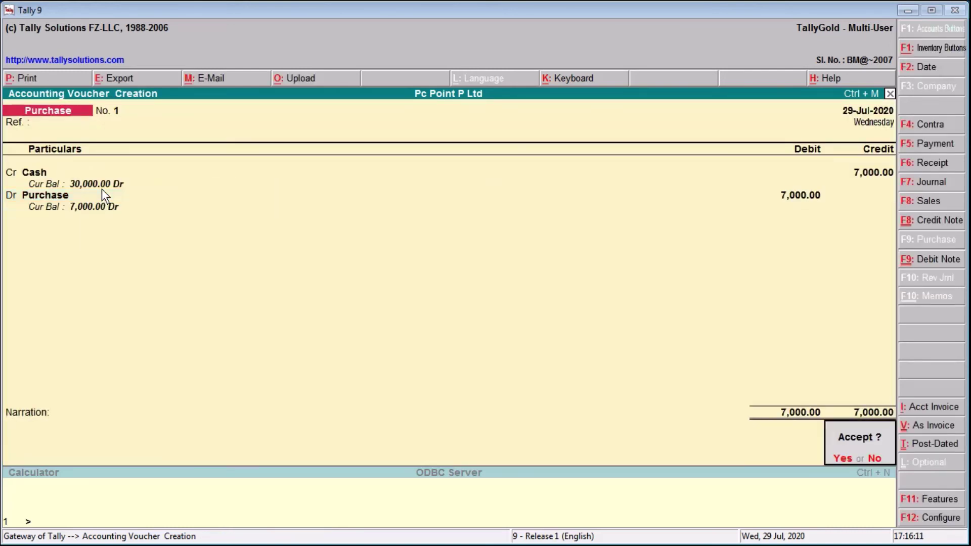
pyautogui.press('Return')
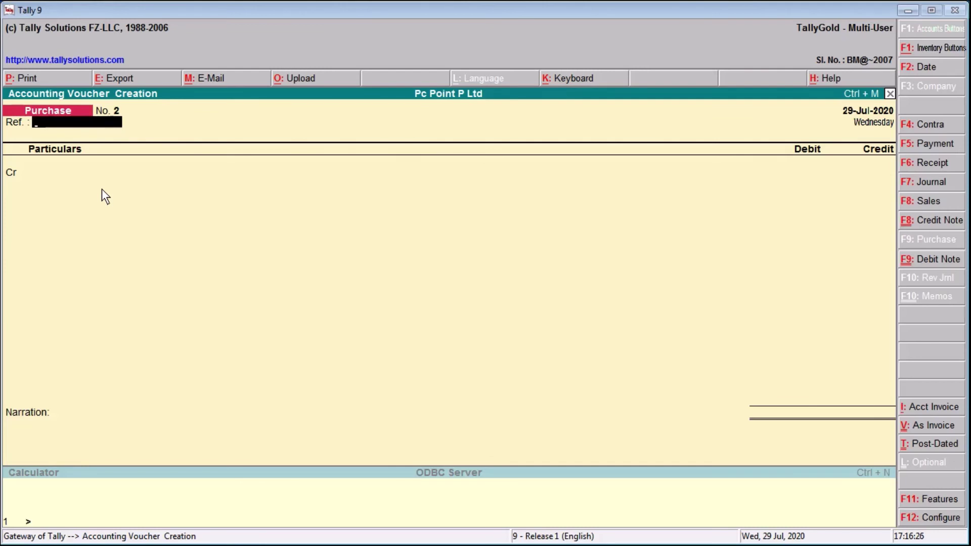
# - Open a credit note with a blank reference and create the customer's ledger under Sundry Debtors for its credit entry, keeping the default settings
pyautogui.hotkey('ctrl', 'F8')
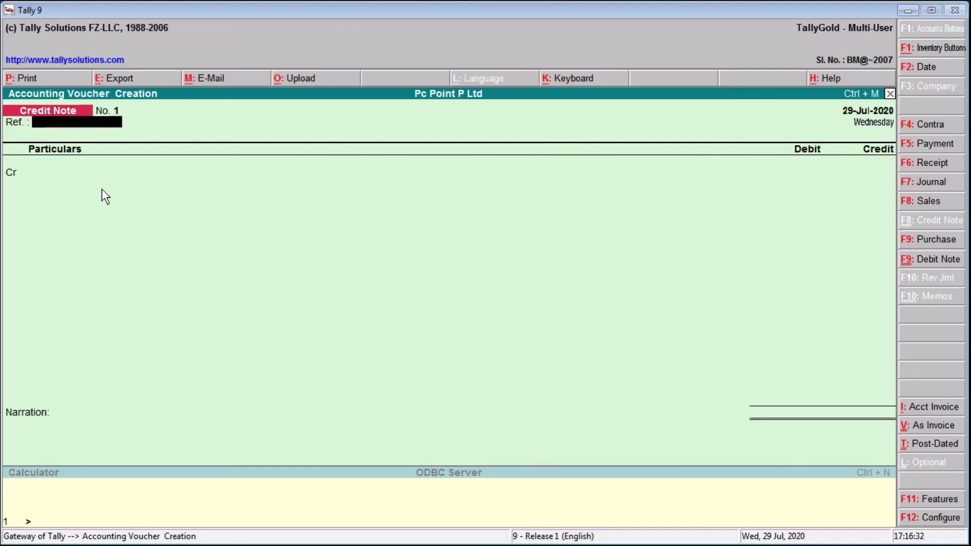
pyautogui.press('Return')
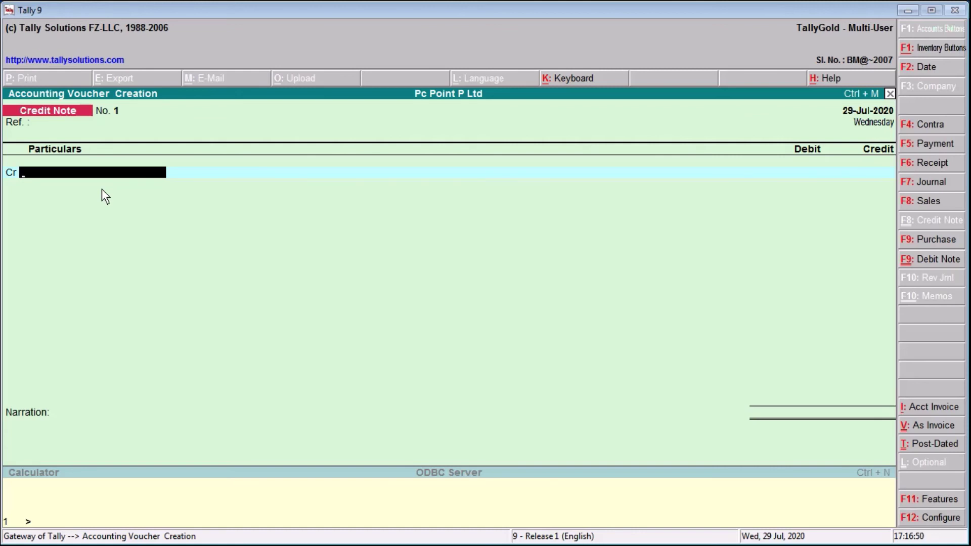
pyautogui.hotkey('alt', 'c')
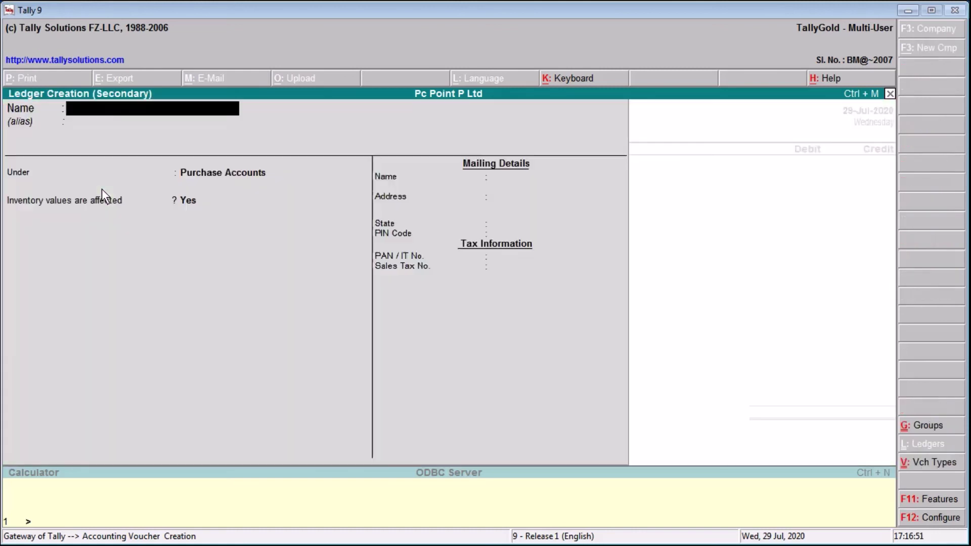
pyautogui.write('Mr Ajay')
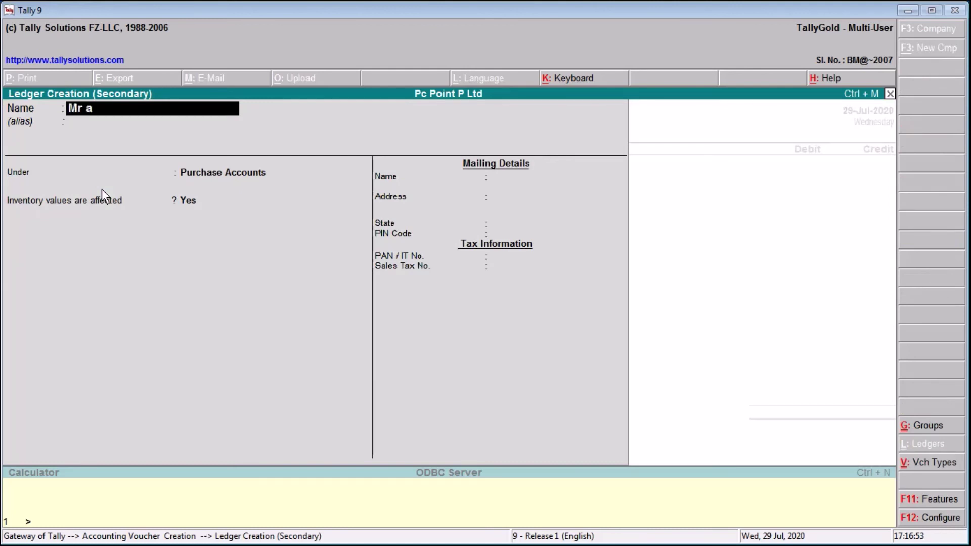
pyautogui.press('Return')
pyautogui.write('Su')
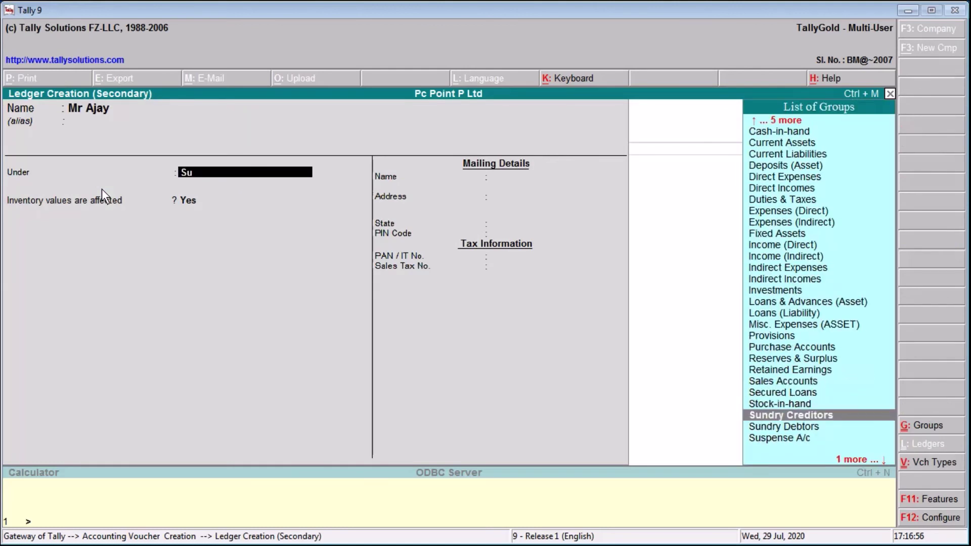
pyautogui.press('Down')
pyautogui.press('Return')
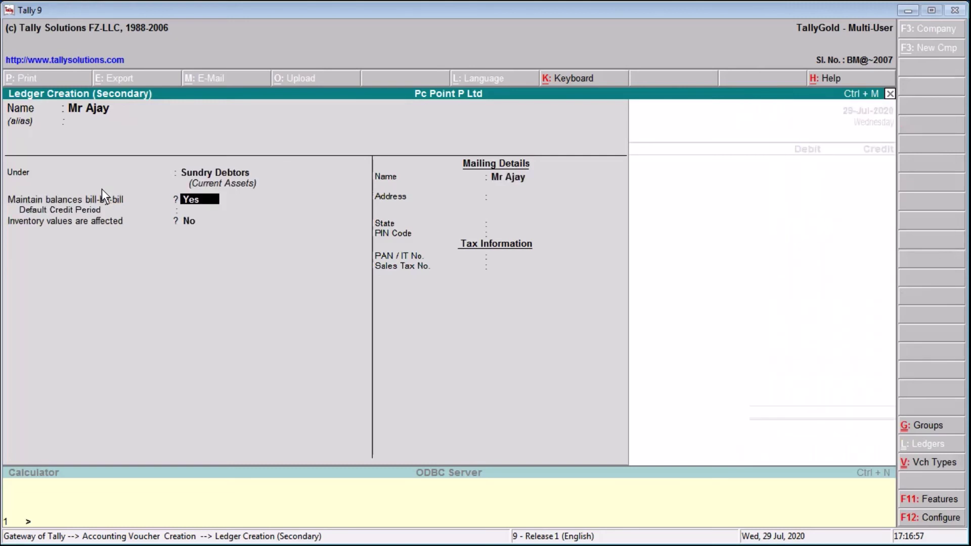
pyautogui.press('Return')
pyautogui.press('Return')
pyautogui.press('Return')
pyautogui.press('Return')
pyautogui.press('Return')
pyautogui.press('Return')
pyautogui.press('Return')
pyautogui.press('Return')
pyautogui.press('Return')
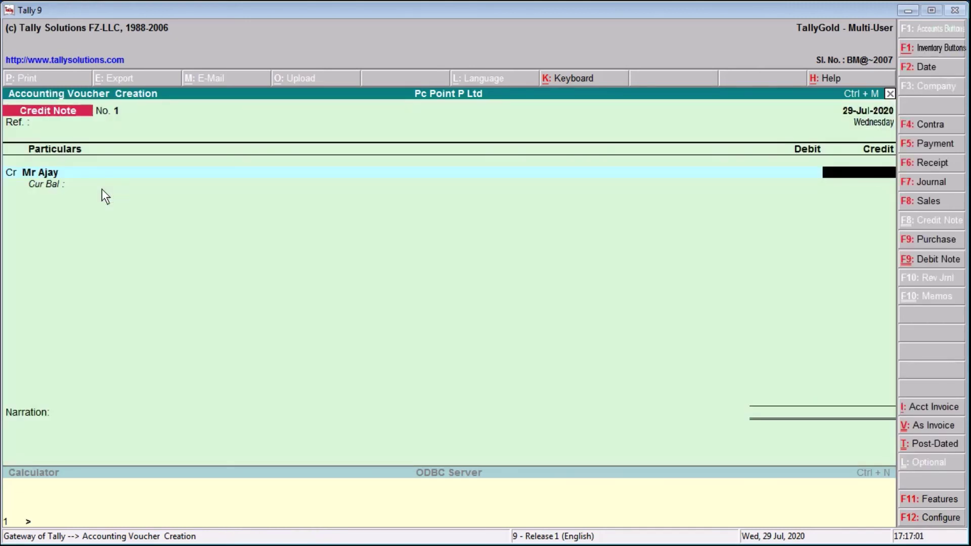
# - Credit the customer's ledger with 4,000 as an On Account reference in the credit note
pyautogui.write('4000')
pyautogui.press('Return')
pyautogui.press('Return')
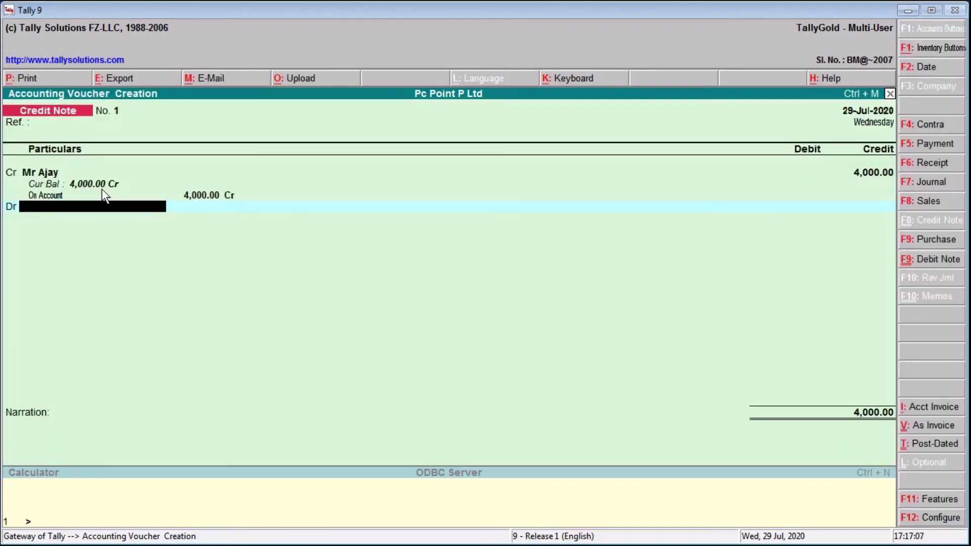
# - Create a ledger named Sales Return under Sales Accounts for the credit note's debit entry, keeping inventory values affected
pyautogui.hotkey('alt', 'c')
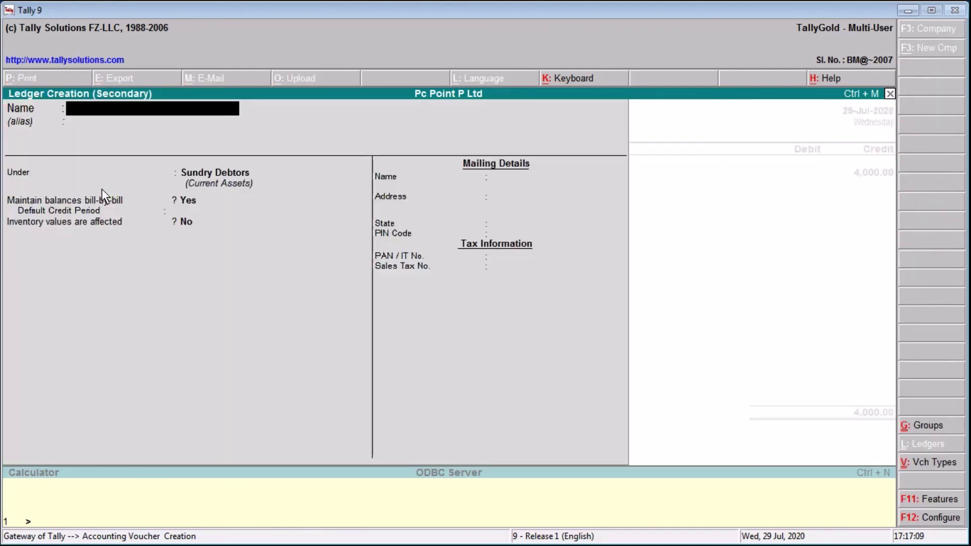
pyautogui.write('Sales')
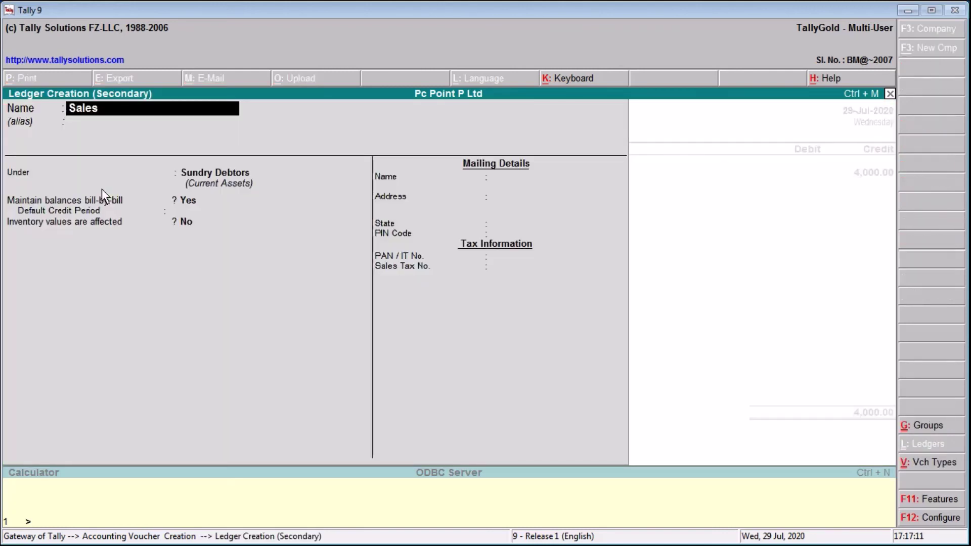
pyautogui.write(' Retyu')
pyautogui.press('BackSpace')
pyautogui.press('BackSpace')
pyautogui.write('urn')
pyautogui.press('Return')
pyautogui.write('Sal')
pyautogui.press('Return')
pyautogui.press('Return')
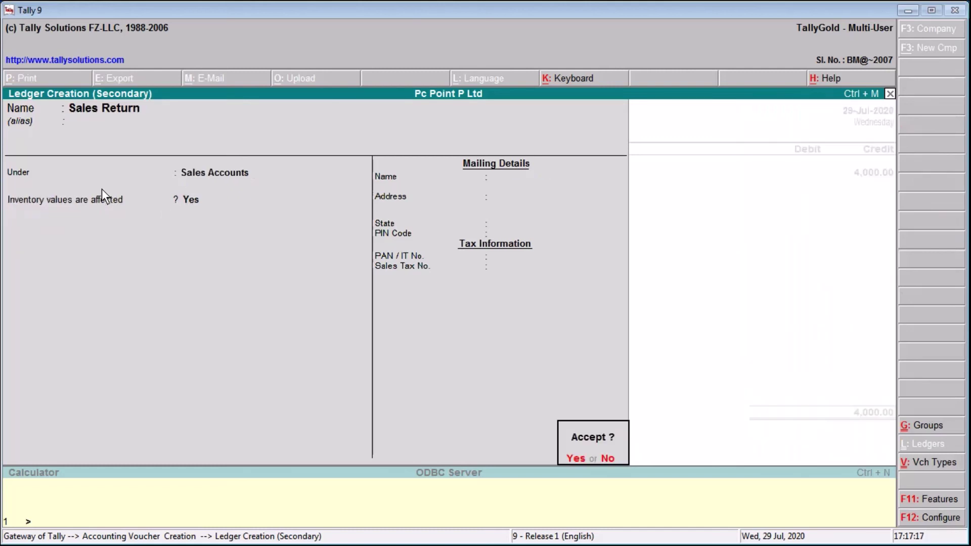
pyautogui.press('Return')
# - Debit Sales Return with 4,000 without item allocations and accept the credit note without a narration
pyautogui.press('Return')
pyautogui.press('Return')
pyautogui.press('Return')
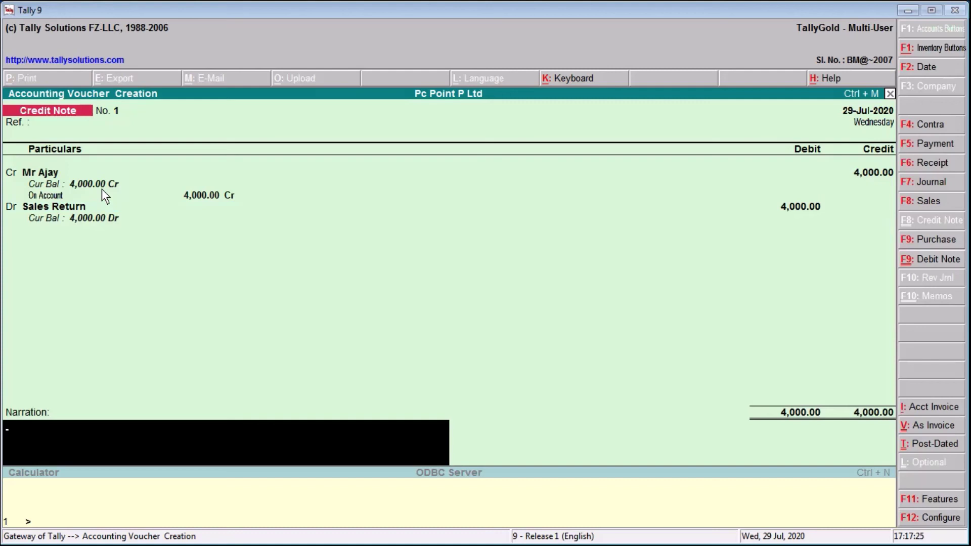
pyautogui.press('Return')
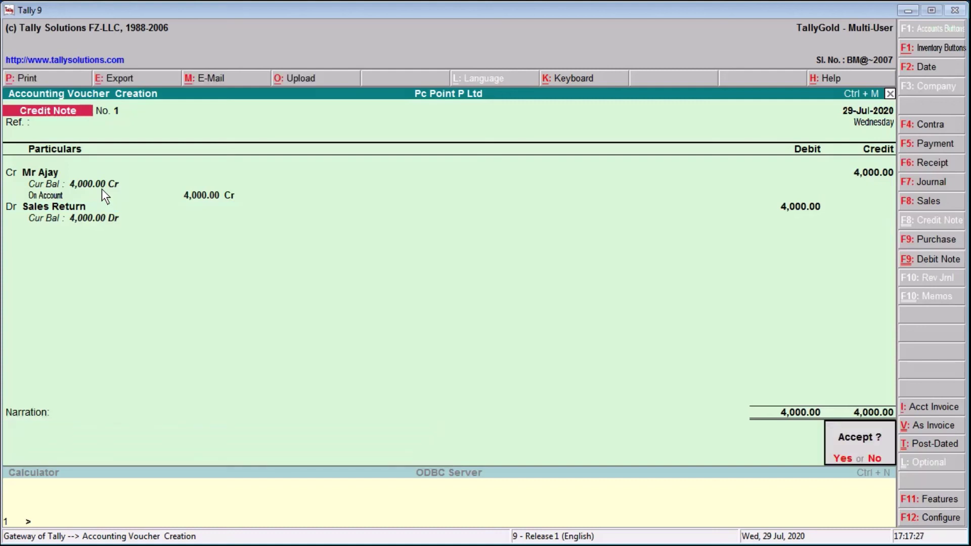
pyautogui.press('Return')
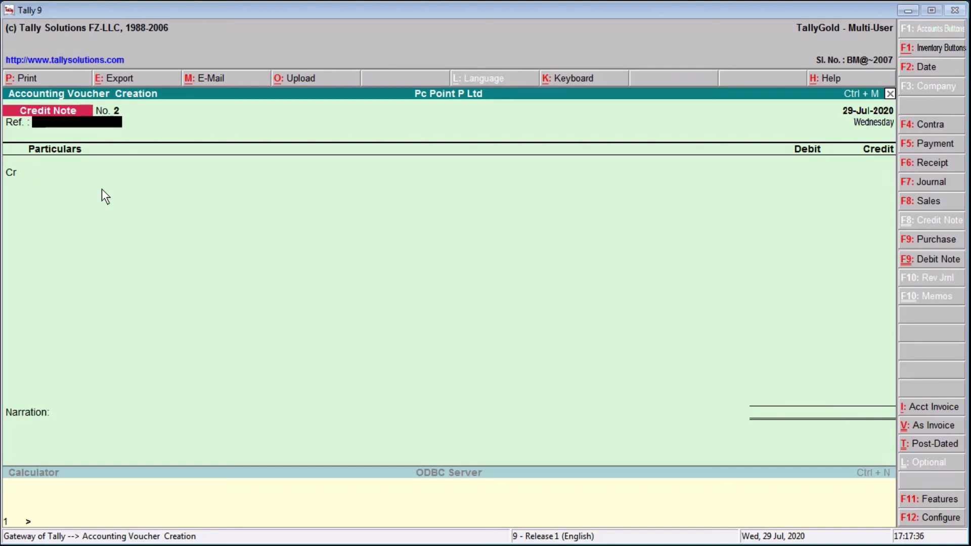
# - Open a debit note with a blank reference and create the supplier's ledger under Sundry Creditors for its debit entry, keeping the default settings
pyautogui.hotkey('ctrl', 'F9')
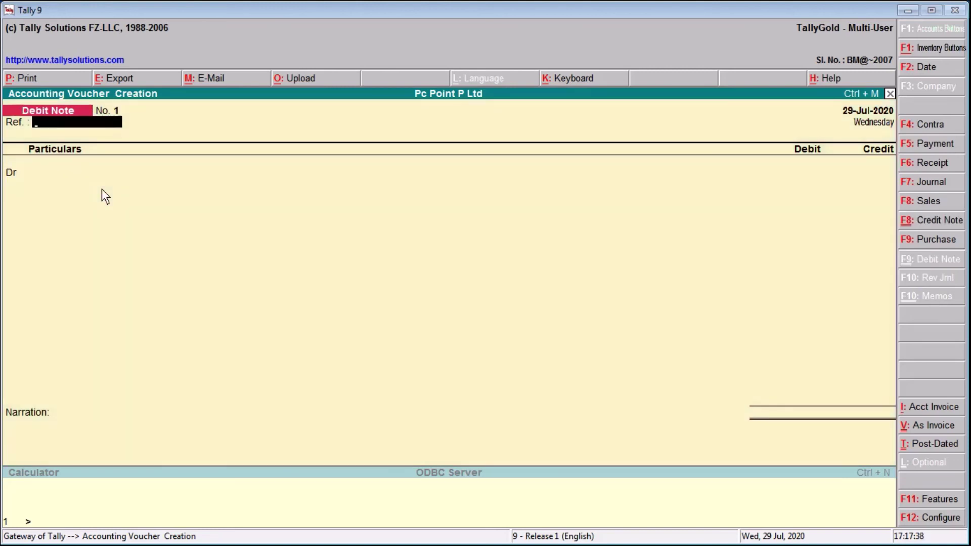
pyautogui.press('Return')
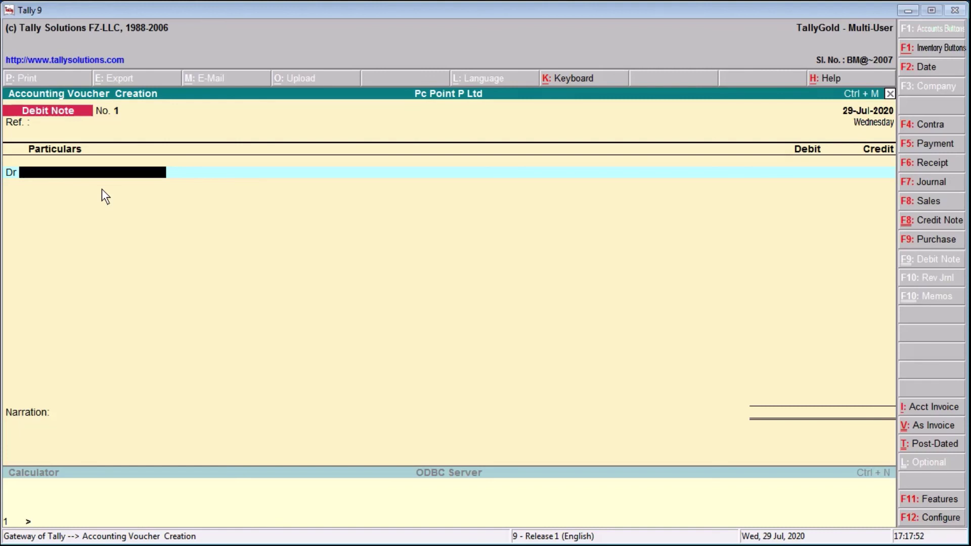
pyautogui.hotkey('alt', 'c')
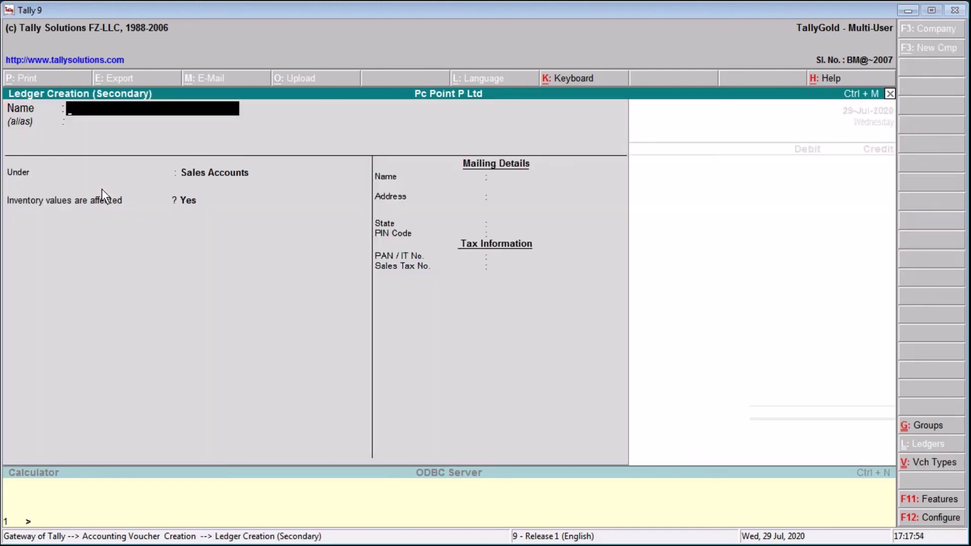
pyautogui.write('Mukesh')
pyautogui.press('Return')
pyautogui.write('Su')
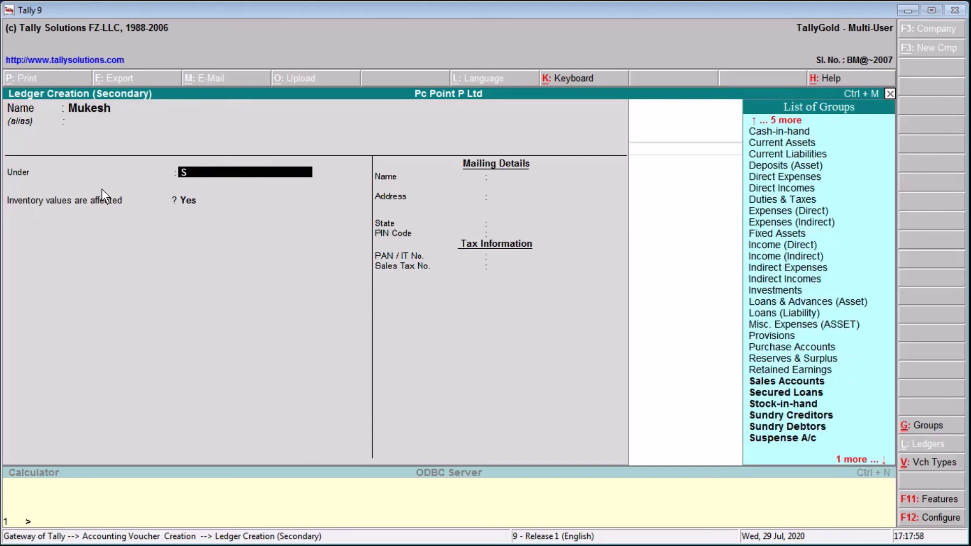
pyautogui.press('Return')
pyautogui.press('Return')
pyautogui.press('Return')
pyautogui.press('Return')
pyautogui.press('Return')
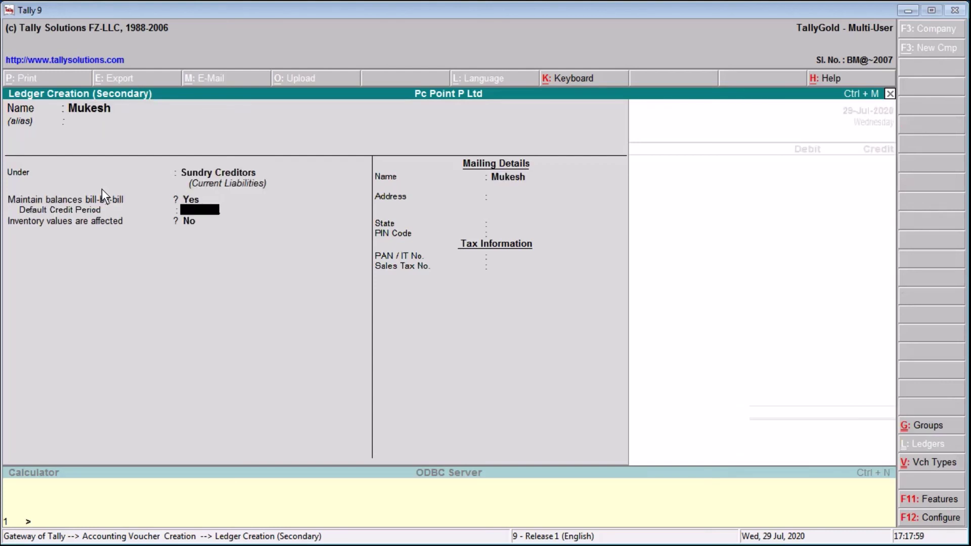
pyautogui.press('Return')
pyautogui.press('Return')
pyautogui.press('Return')
pyautogui.press('Return')
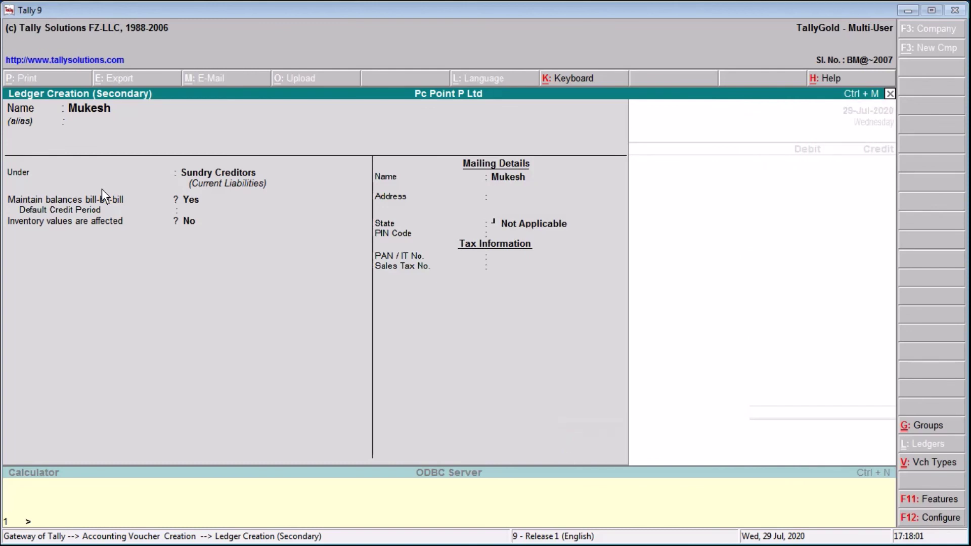
pyautogui.press('Return')
# - Debit the supplier's ledger with 4,000 as an On Account reference in the debit note
pyautogui.write('4000')
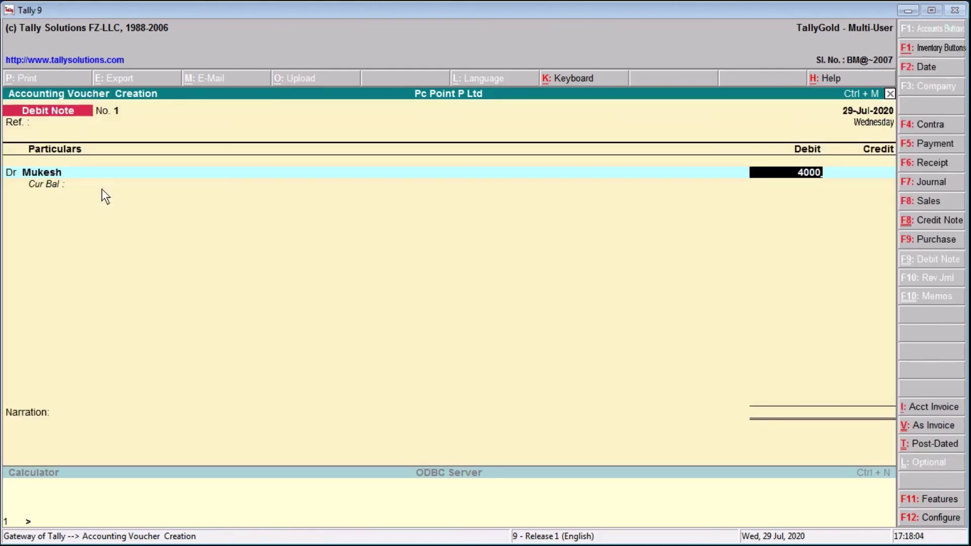
pyautogui.press('Return')
pyautogui.press('Return')
pyautogui.press('Return')
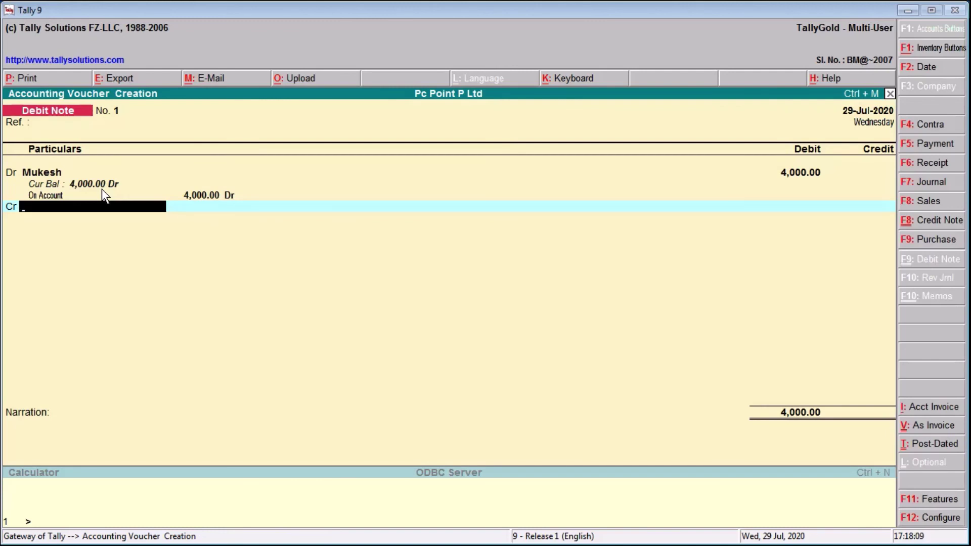
# - Create a ledger named Purchase Return under Purchase Accounts for the debit note's credit entry, keeping the remaining default settings
pyautogui.hotkey('alt', 'c')
pyautogui.write('Purcha')
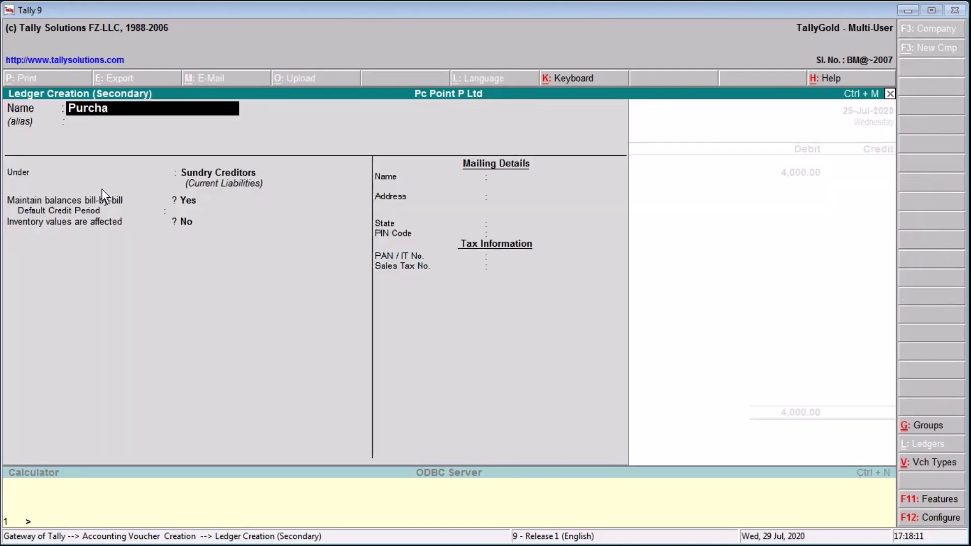
pyautogui.write('se Rut')
pyautogui.press('BackSpace')
pyautogui.press('BackSpace')
pyautogui.write('eturn')
pyautogui.press('Return')
pyautogui.press('Return')
pyautogui.write('Pu')
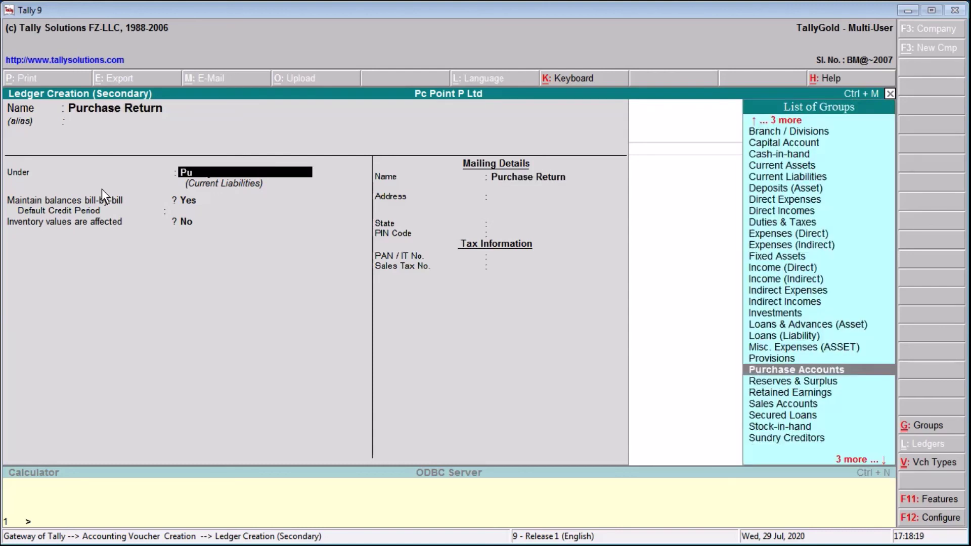
pyautogui.press('Return')
pyautogui.press('Return')
# - Credit Purchase Return with 4,000 without item allocations and accept the debit note without a narration
pyautogui.press('Return')
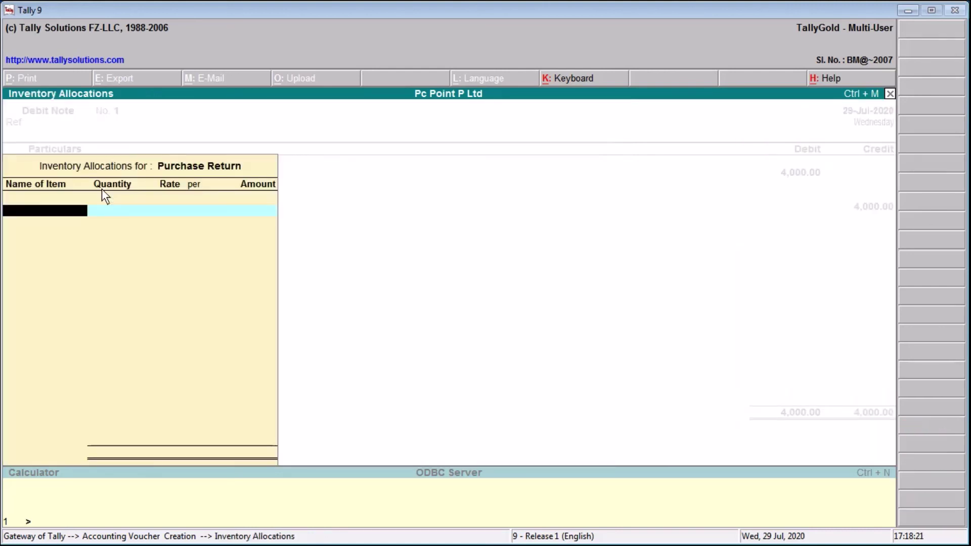
pyautogui.press('Return')
pyautogui.press('Return')
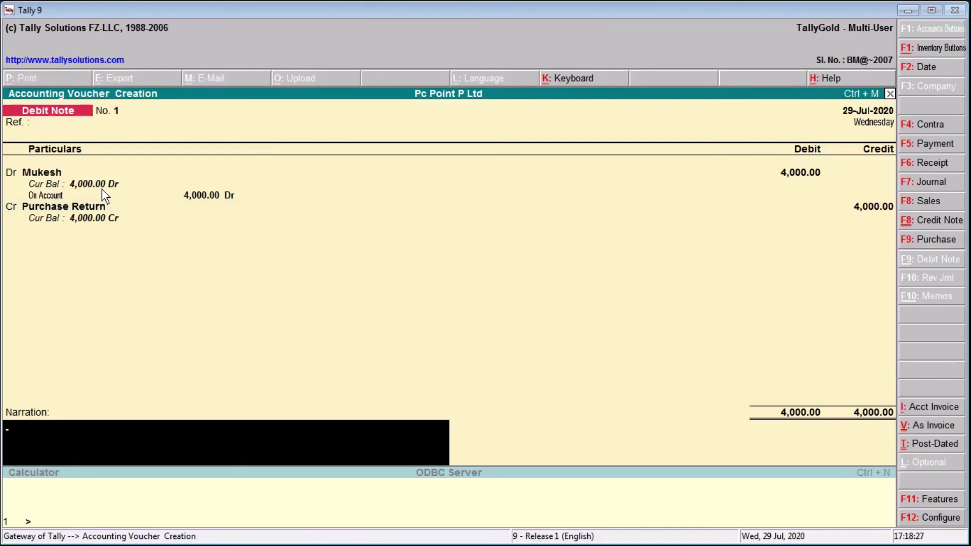
pyautogui.press('Return')
pyautogui.press('Return')
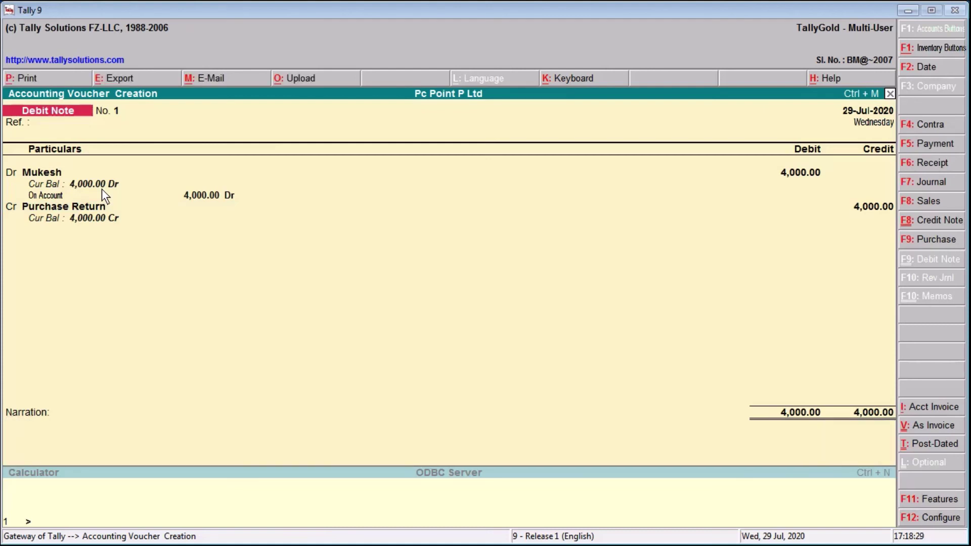